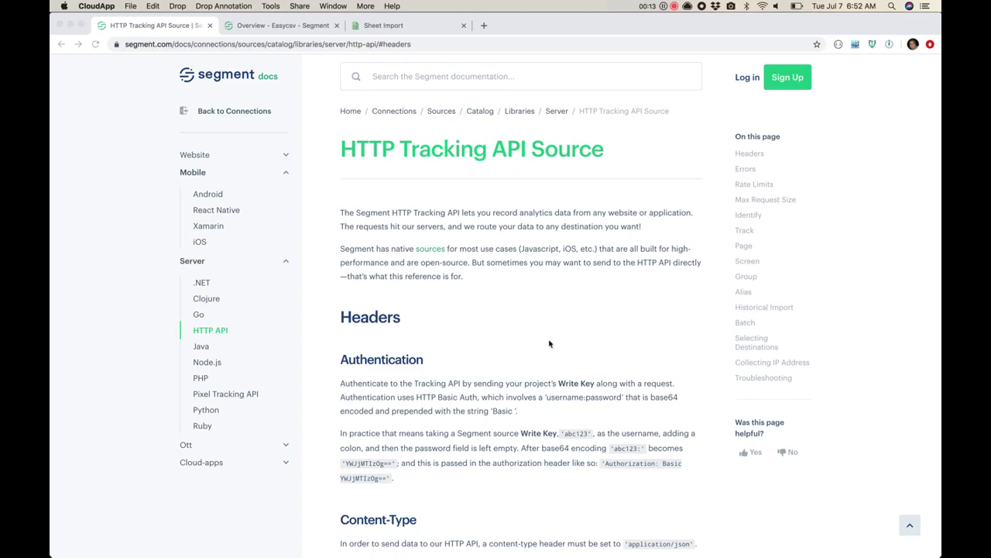
# Check the Authentication section of the HTTP Tracking API docs and copy the write key of the EasyCSV HTTP API source in Segment.
pyautogui.scroll(-3, 549, 343)
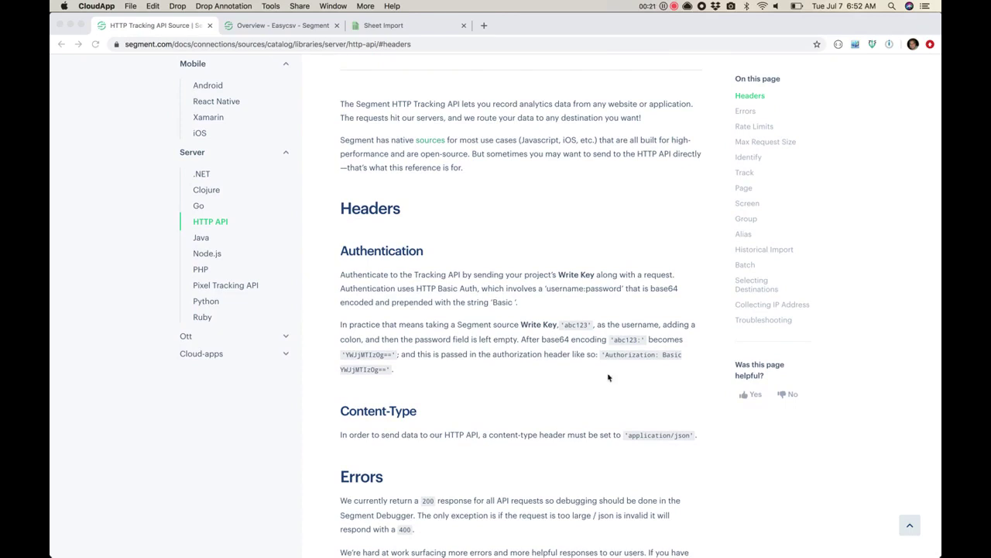
pyautogui.click(529, 370)
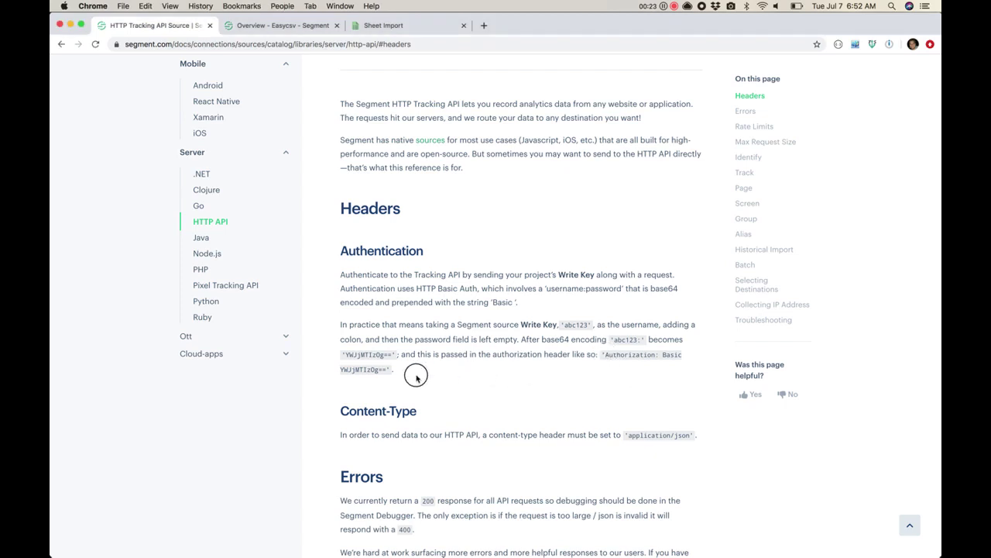
pyautogui.click(278, 26)
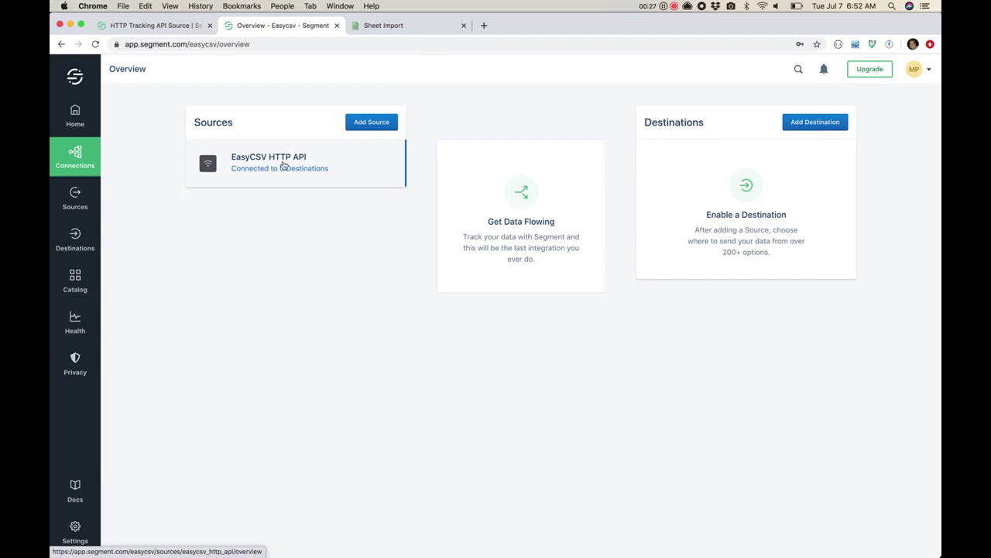
pyautogui.click(347, 172)
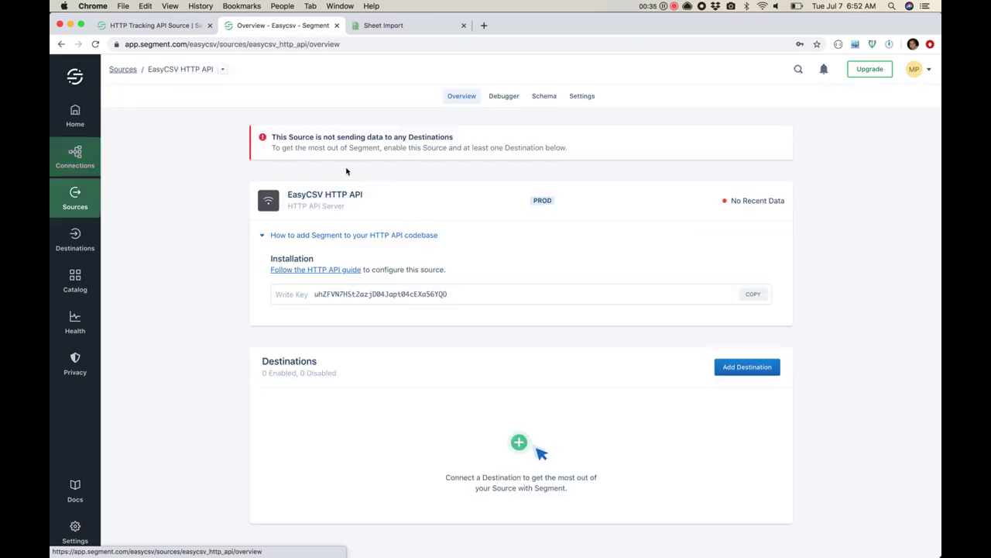
pyautogui.click(753, 296)
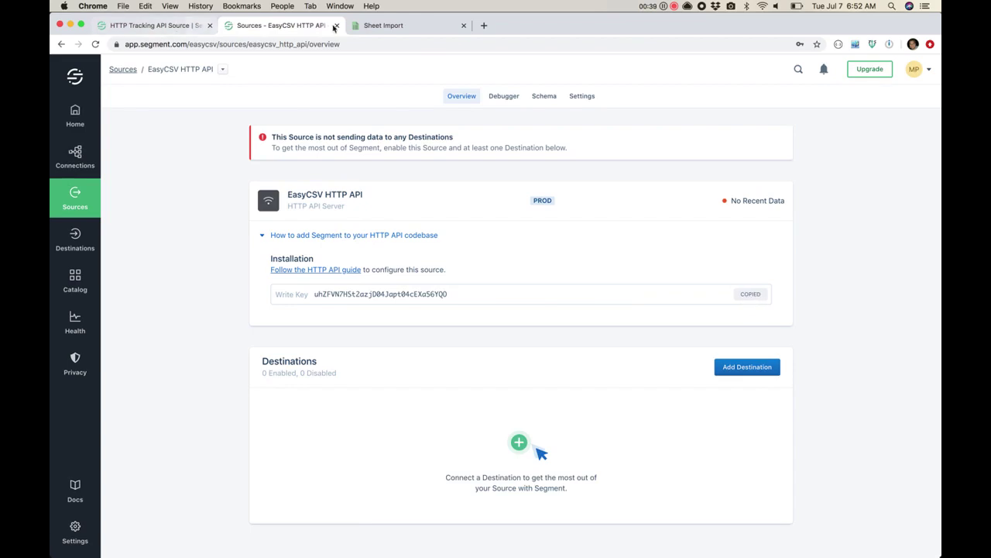
# Switch to EasyCSV and open the Authorization request header of the Sheet Import sheet for editing.
pyautogui.click(379, 26)
pyautogui.click(602, 97)
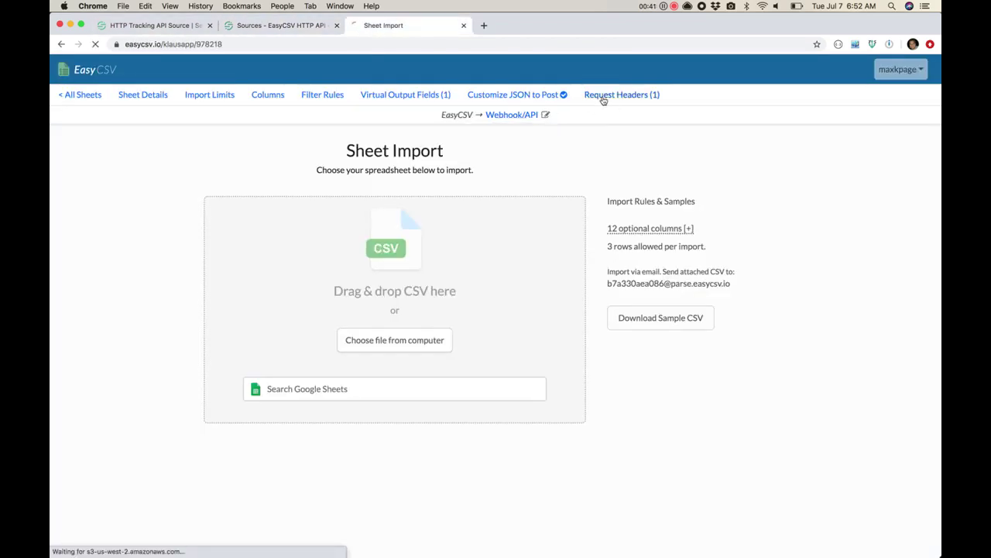
pyautogui.click(710, 231)
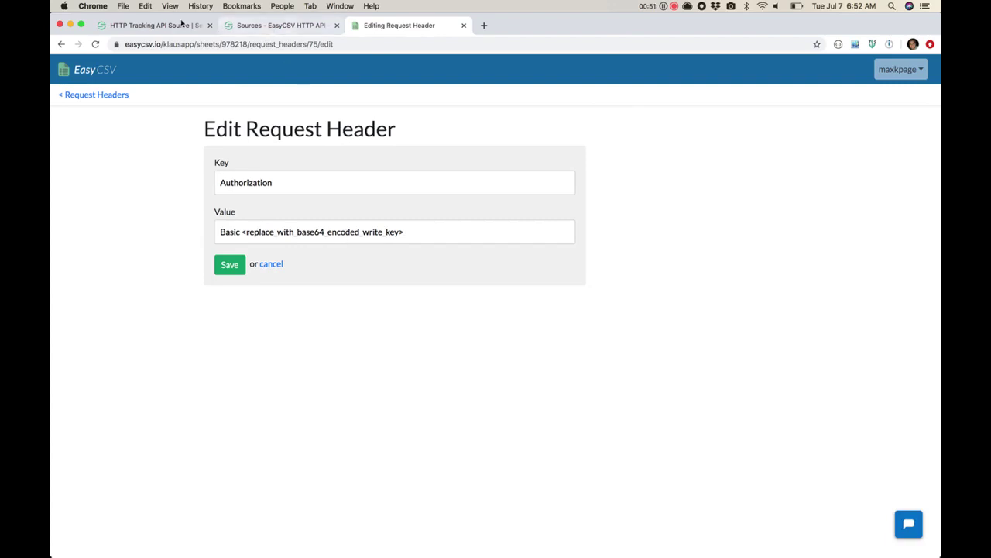
# Review the docs' base64 encoding example for the write key with a trailing colon, and return to the request header form.
pyautogui.click(151, 25)
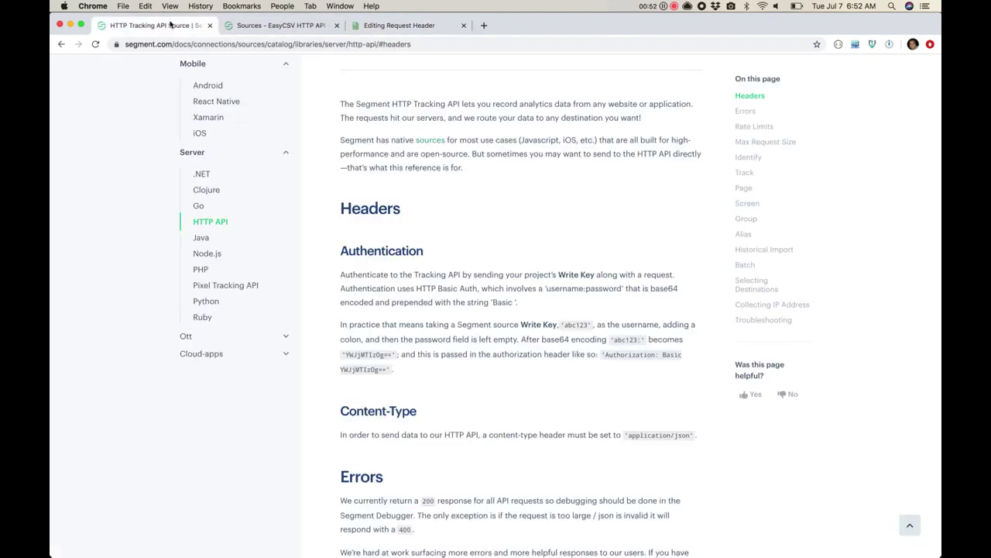
pyautogui.doubleClick(553, 339)
pyautogui.moveTo(614, 339); pyautogui.dragTo(636, 339)
pyautogui.click(369, 28)
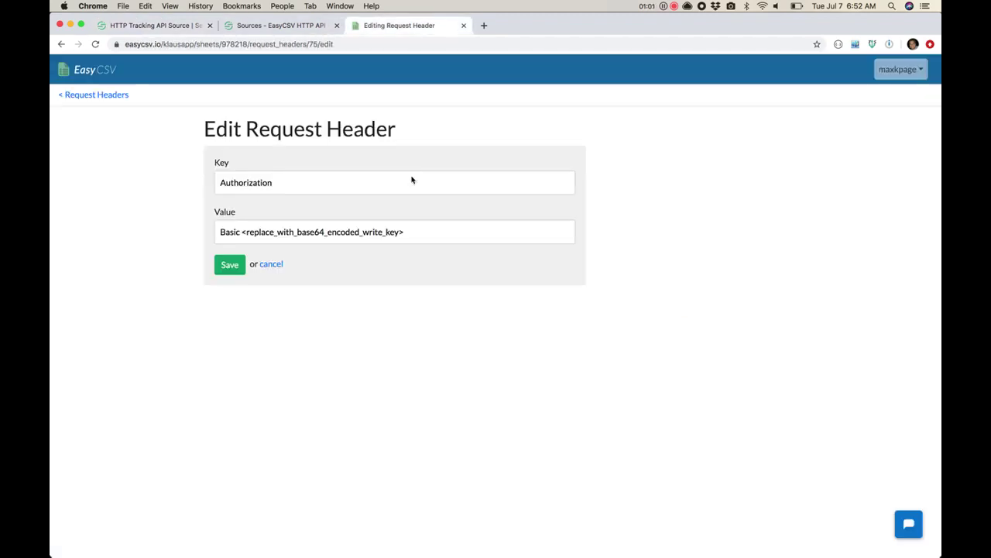
# Base64-encode the write key followed by a colon by running btoa() on it in the browser's developer console.
pyautogui.rightClick(384, 383)
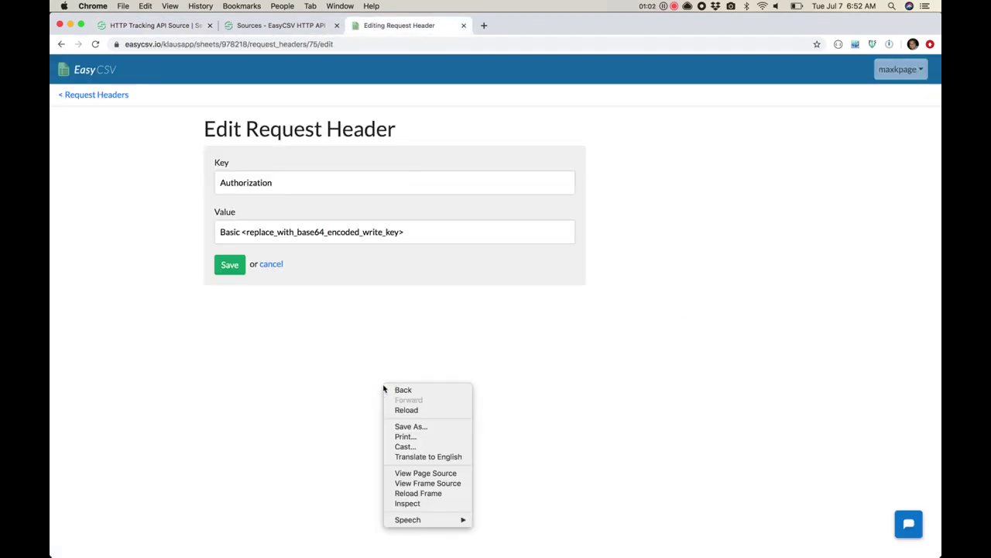
pyautogui.click(419, 503)
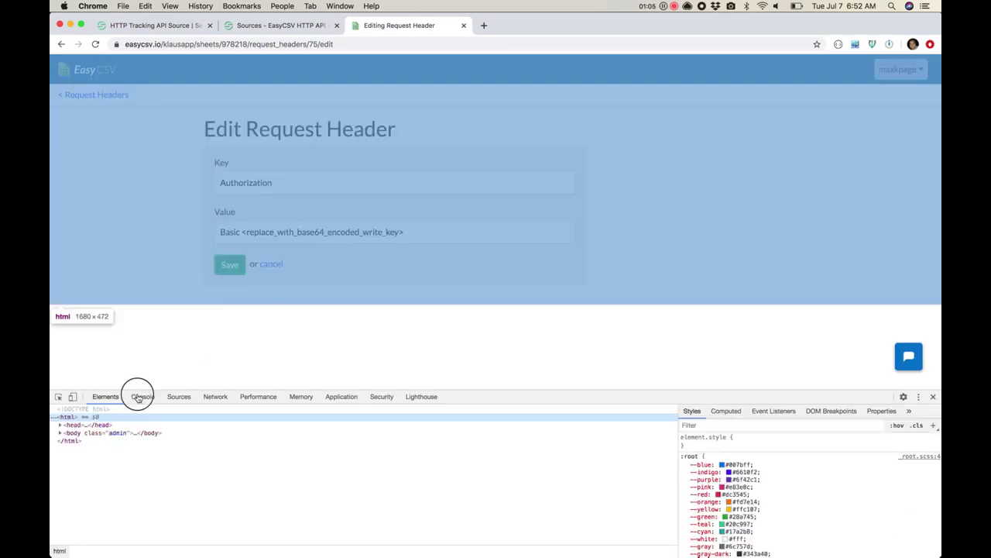
pyautogui.click(141, 396)
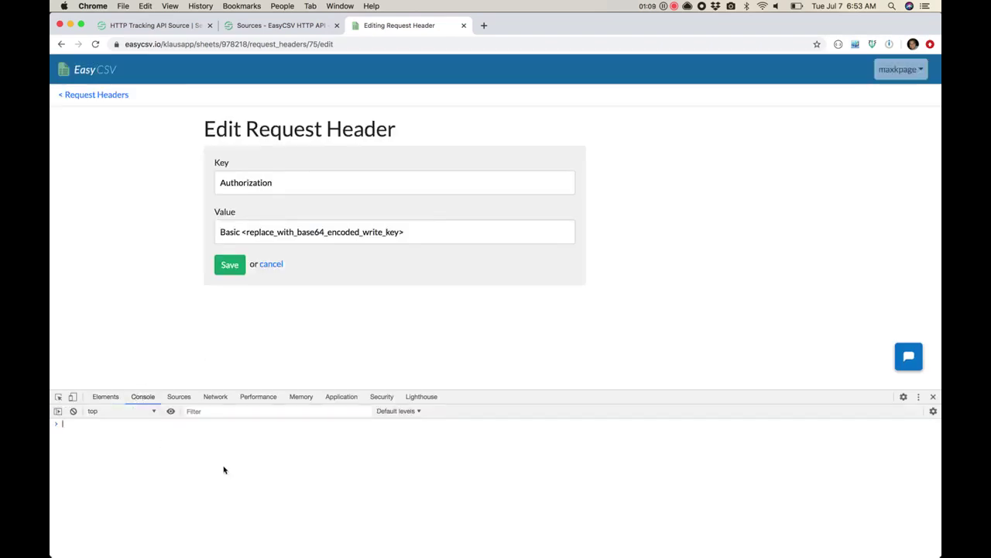
pyautogui.write('b')
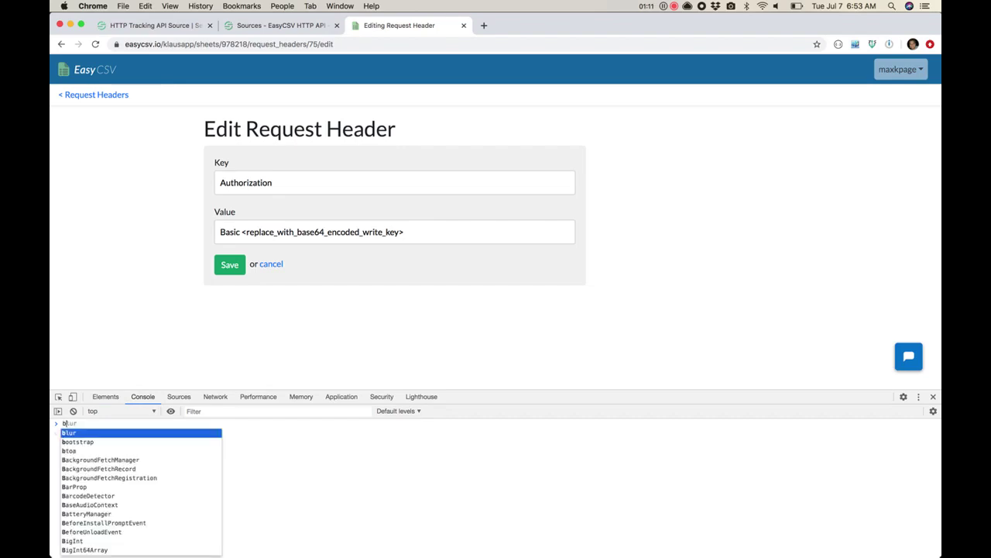
pyautogui.write('toa(')
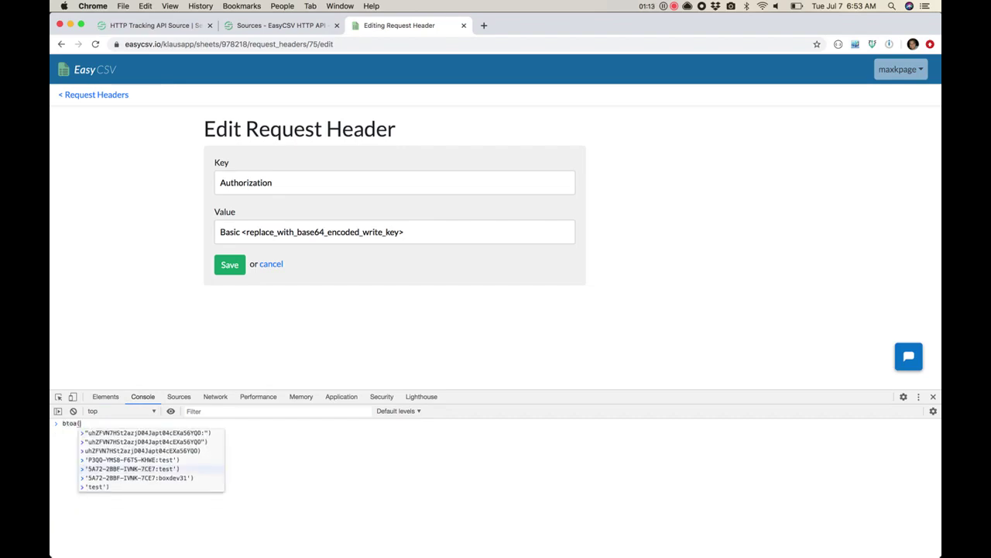
pyautogui.write('"')
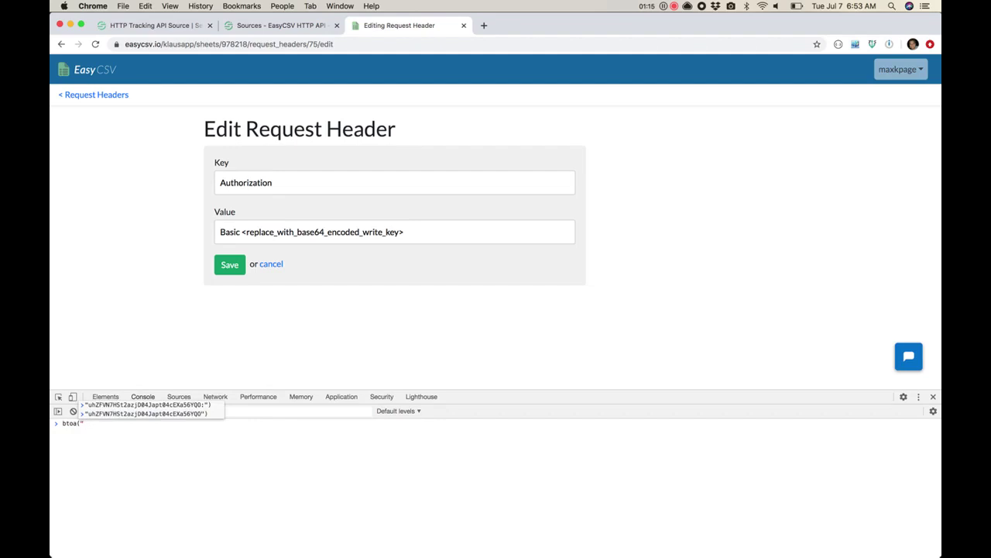
pyautogui.press('super+v')
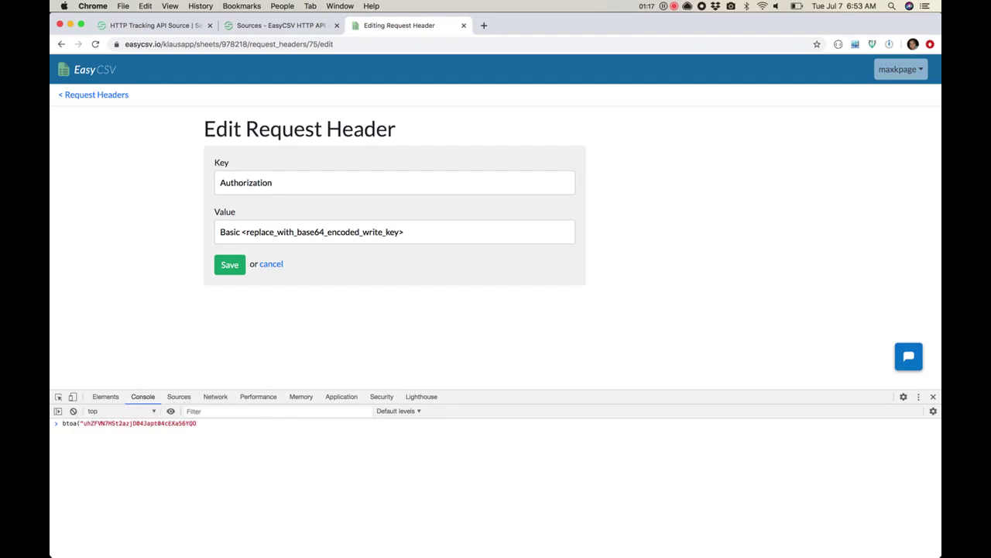
pyautogui.write(':')
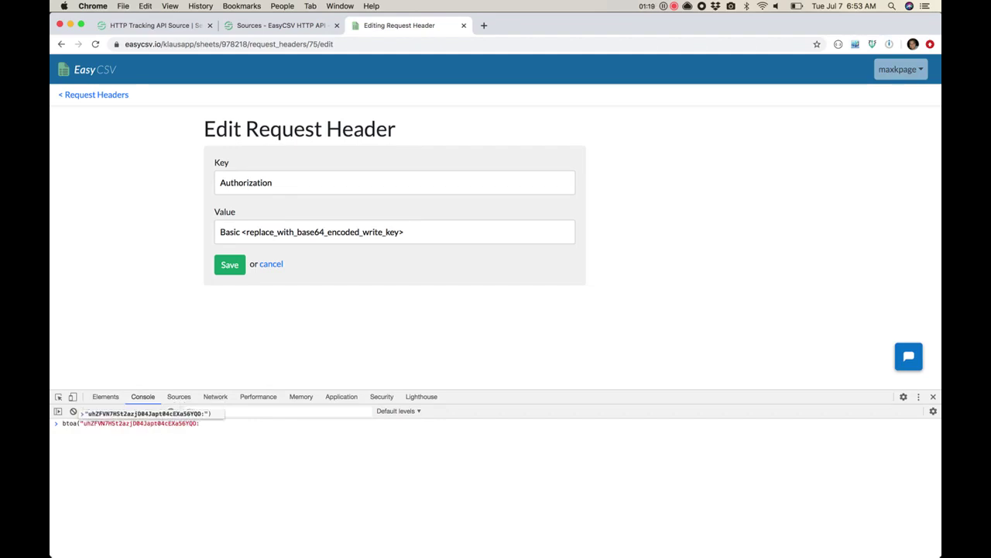
pyautogui.write('")')
pyautogui.press('Return')
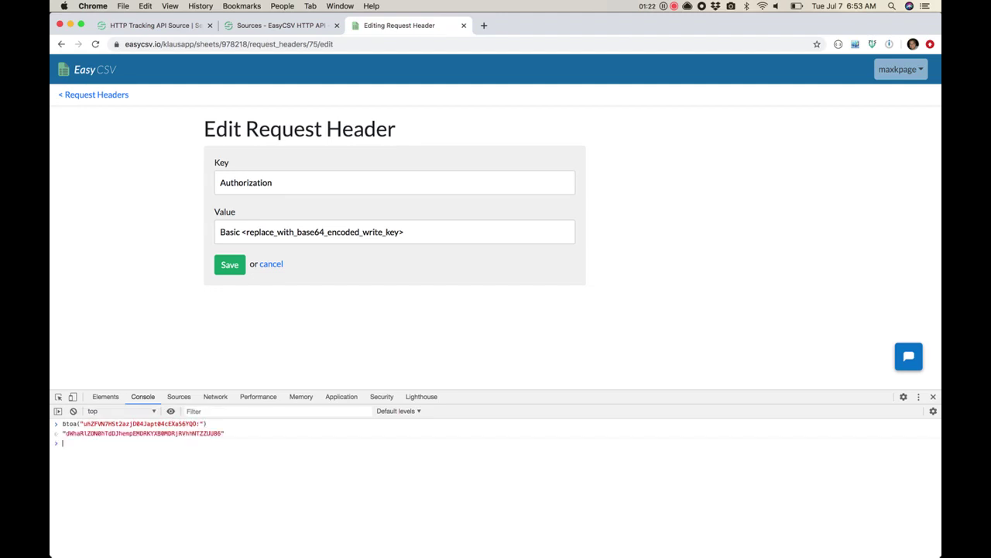
# Replace the placeholder after "Basic" in the Authorization header value with the encoded write key from the console and save the header.
pyautogui.doubleClick(191, 434)
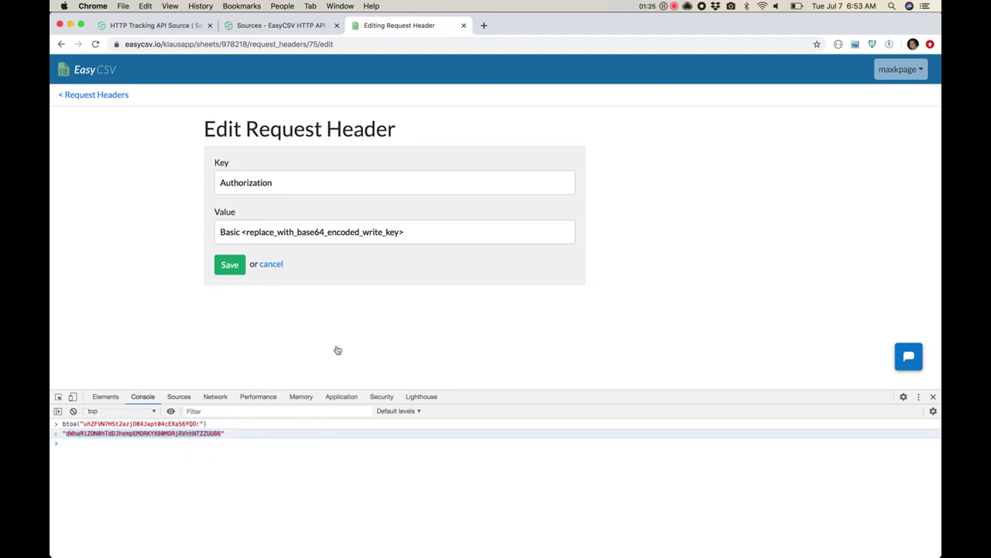
pyautogui.moveTo(406, 231); pyautogui.dragTo(241, 231)
pyautogui.press('cmd+v')
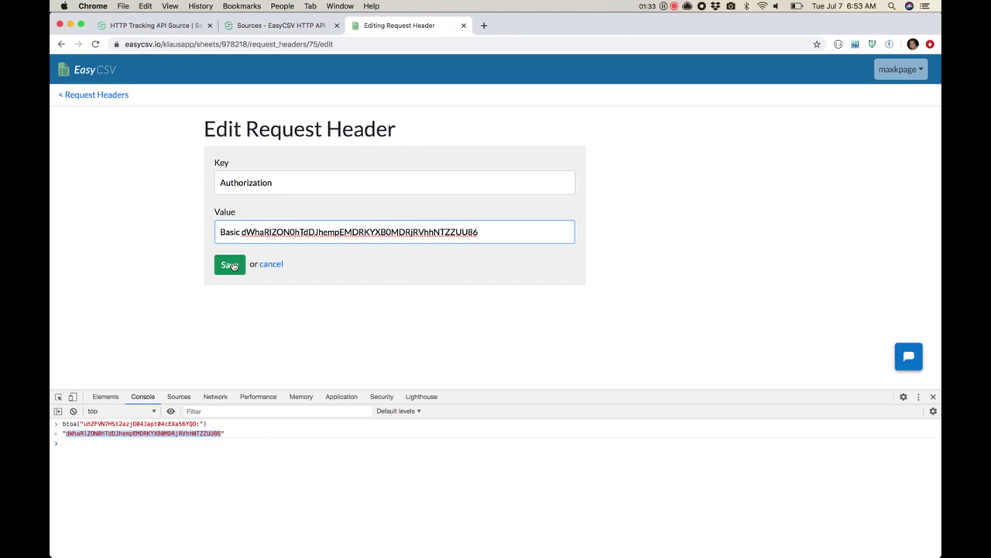
pyautogui.click(231, 265)
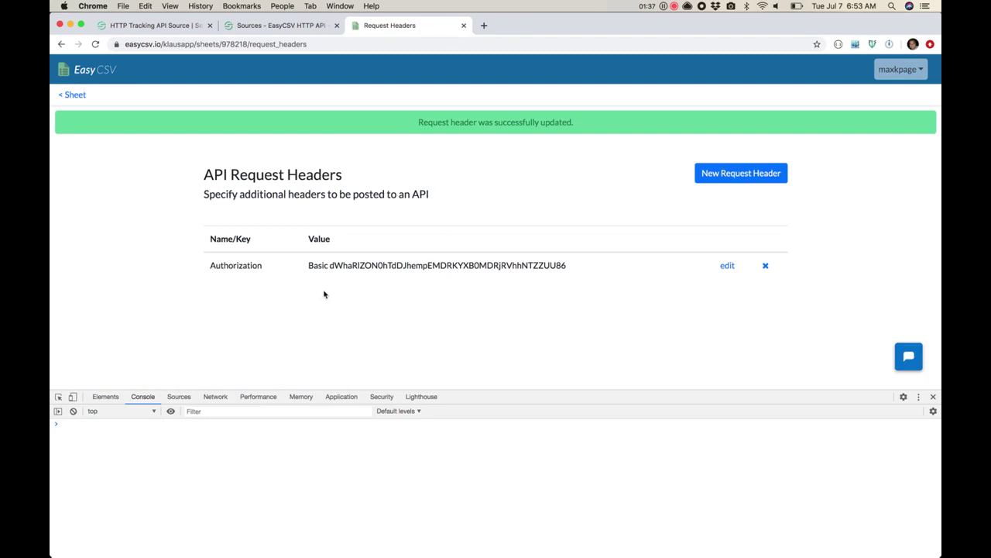
# Return to the sheet and copy the endpoint URL of the Identify call from the Segment HTTP API docs.
pyautogui.click(75, 95)
pyautogui.click(161, 28)
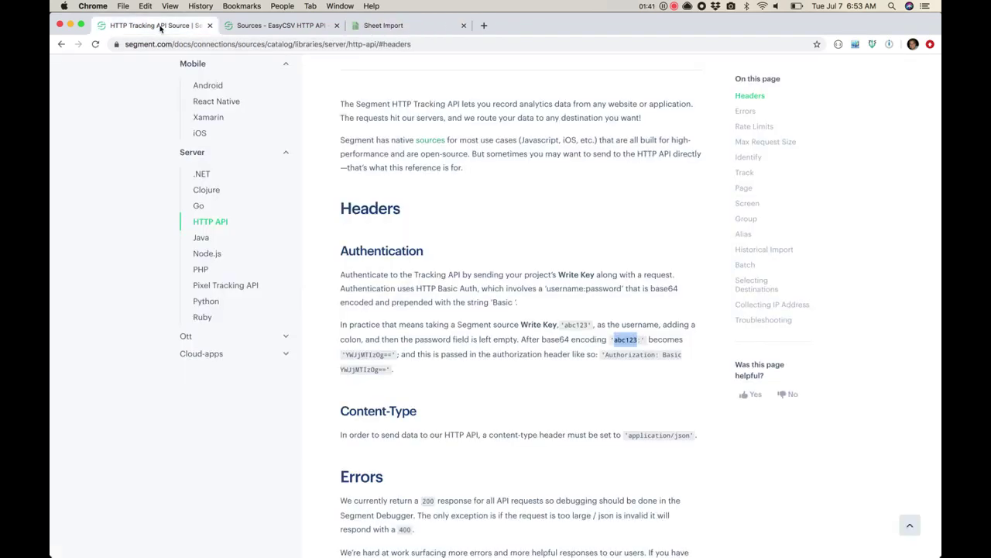
pyautogui.click(591, 244)
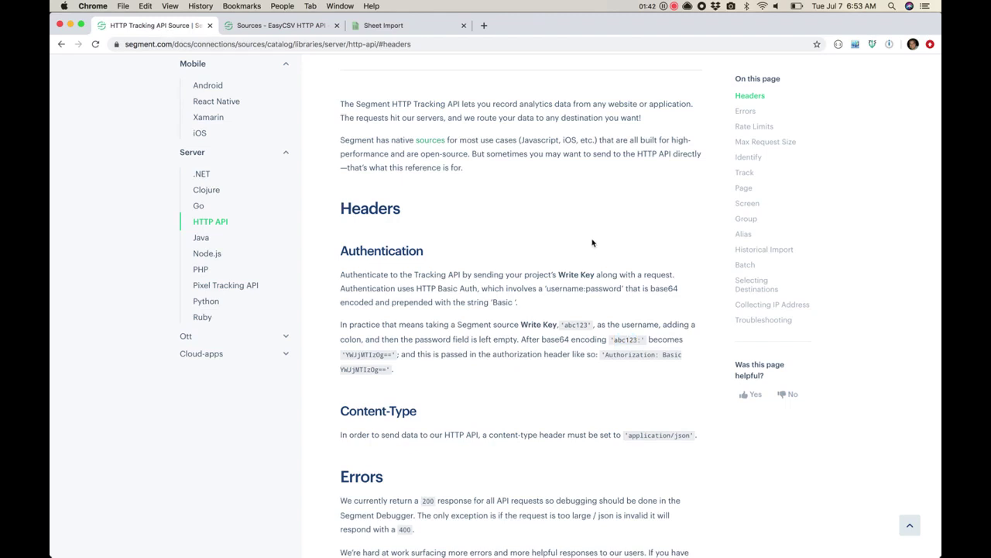
pyautogui.click(752, 160)
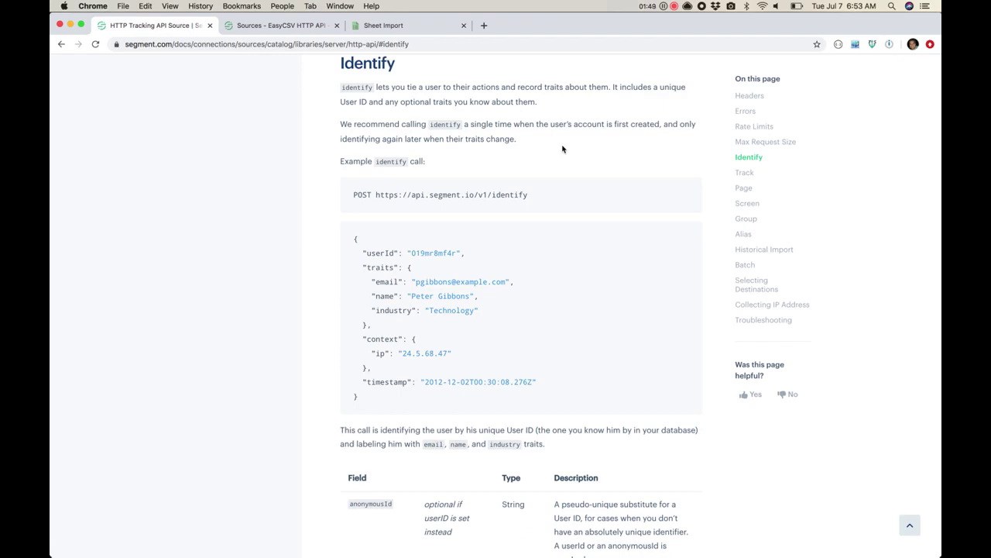
pyautogui.moveTo(530, 198); pyautogui.dragTo(377, 198)
pyautogui.press('super+c')
pyautogui.click(392, 25)
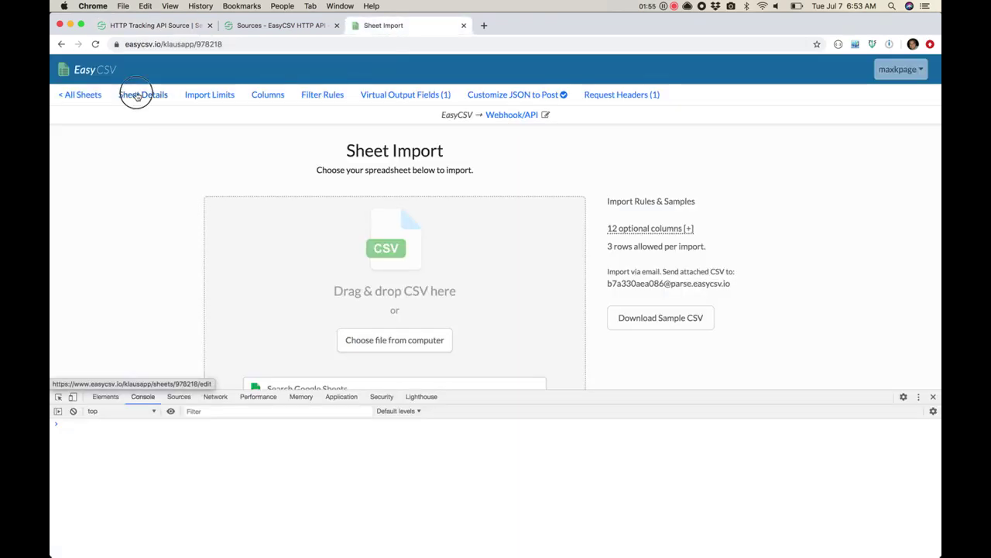
pyautogui.click(138, 96)
pyautogui.click(933, 396)
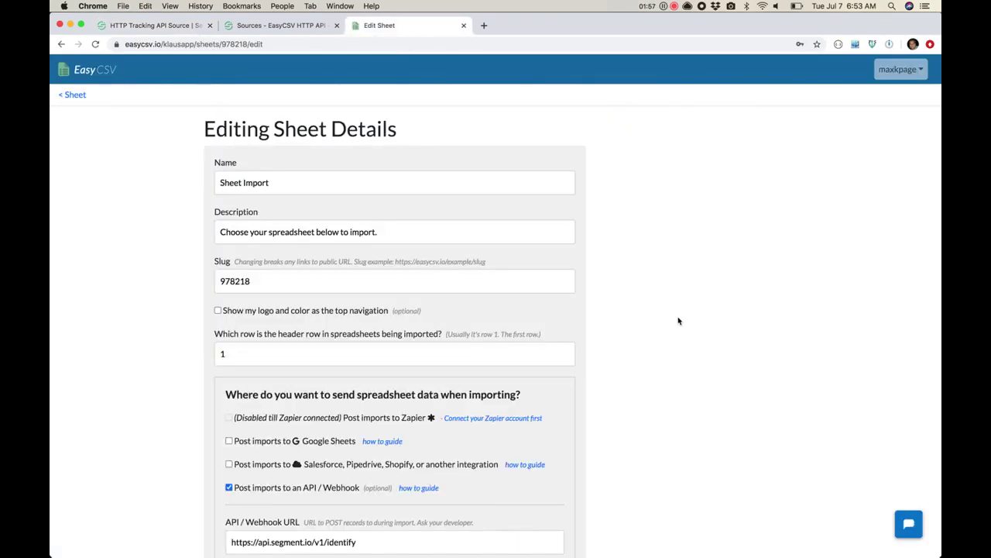
pyautogui.scroll(-5, 677, 318)
pyautogui.tripleClick(336, 294)
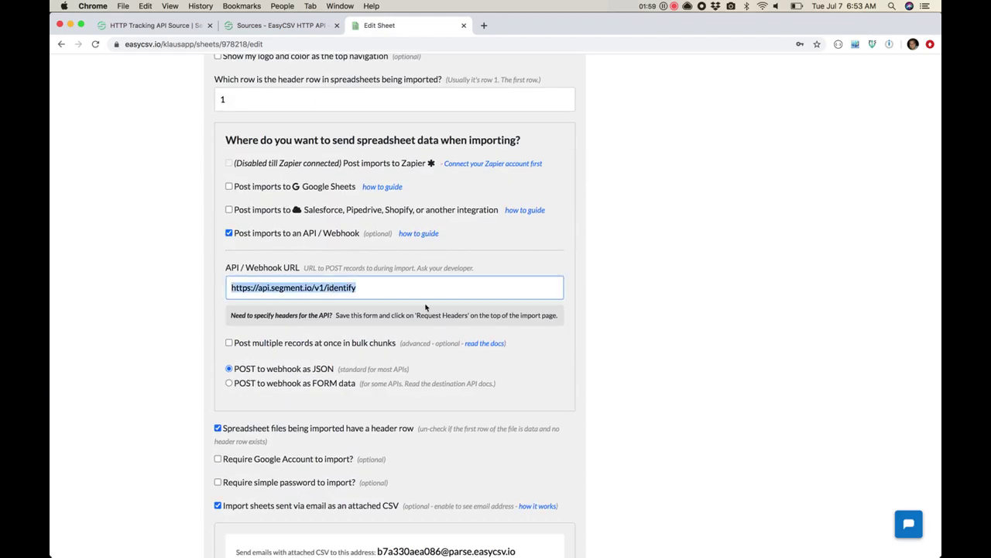
pyautogui.press('super+v')
pyautogui.click(649, 314)
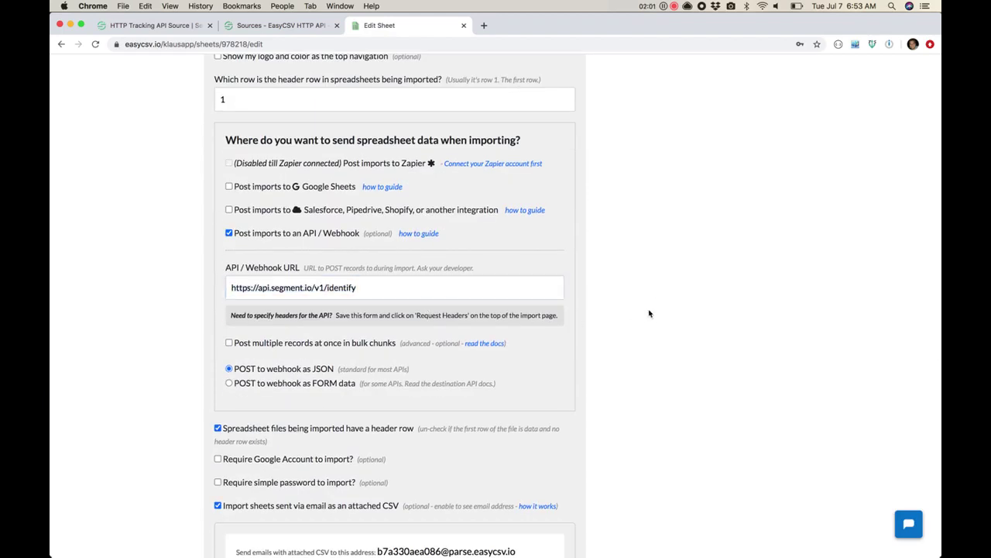
pyautogui.scroll(-10, 649, 313)
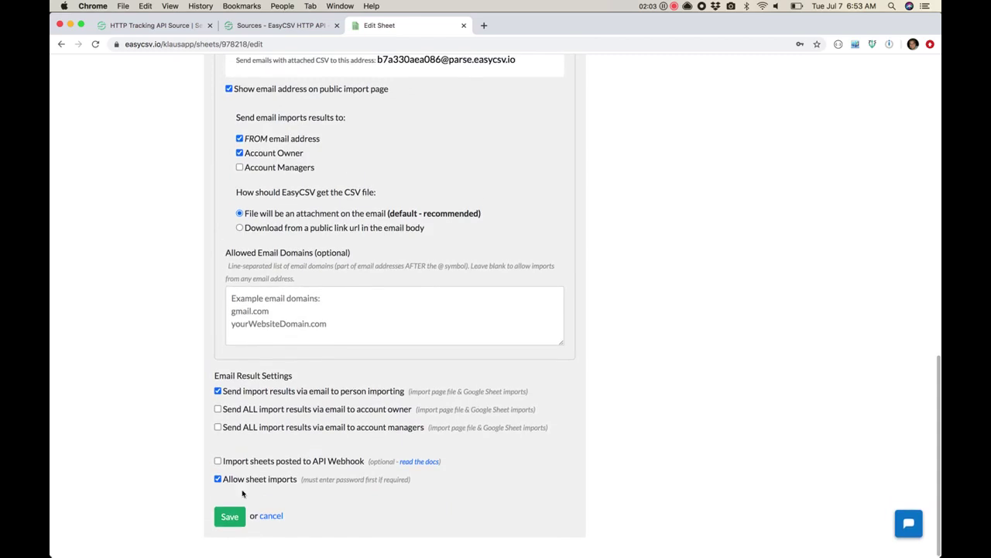
pyautogui.click(228, 515)
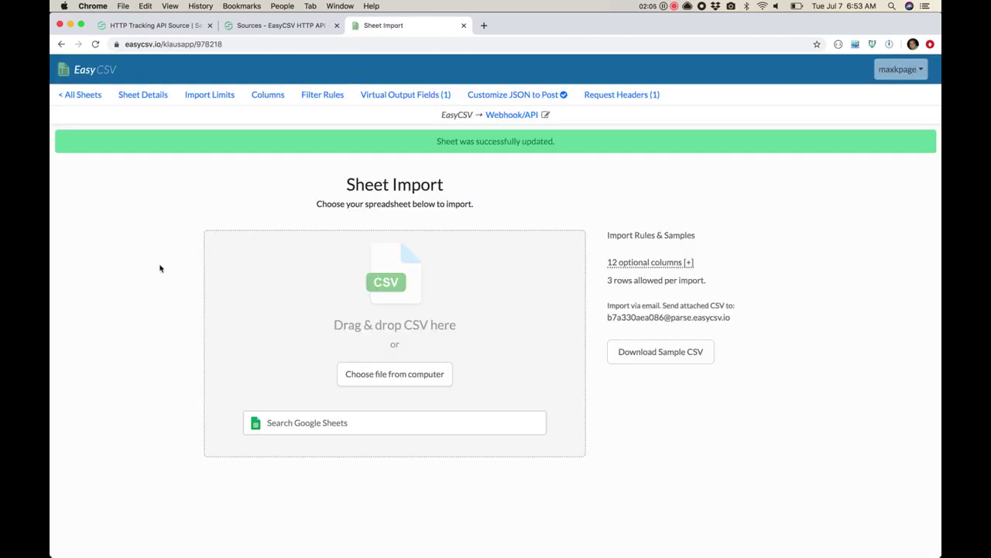
# Return to the Segment HTTP API docs and examine the example Identify payload, including its userId, traits, context and timestamp fields.
pyautogui.click(178, 25)
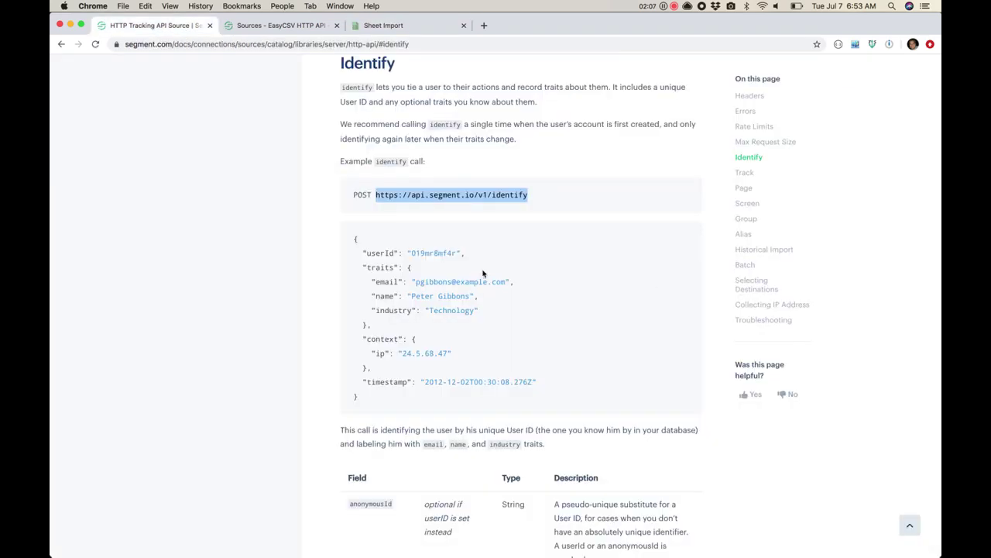
pyautogui.moveTo(354, 239); pyautogui.dragTo(400, 402)
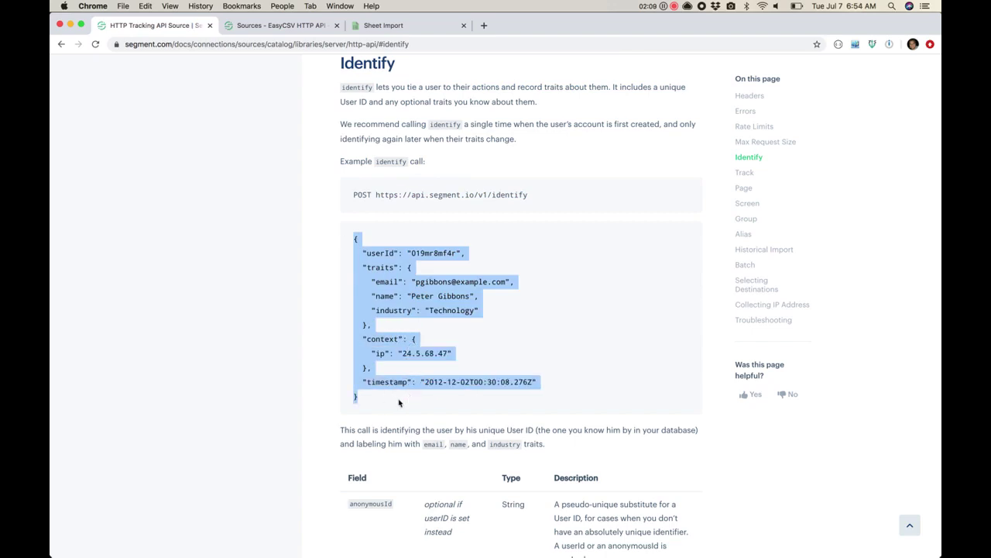
pyautogui.click(399, 402)
pyautogui.moveTo(363, 338); pyautogui.dragTo(546, 400)
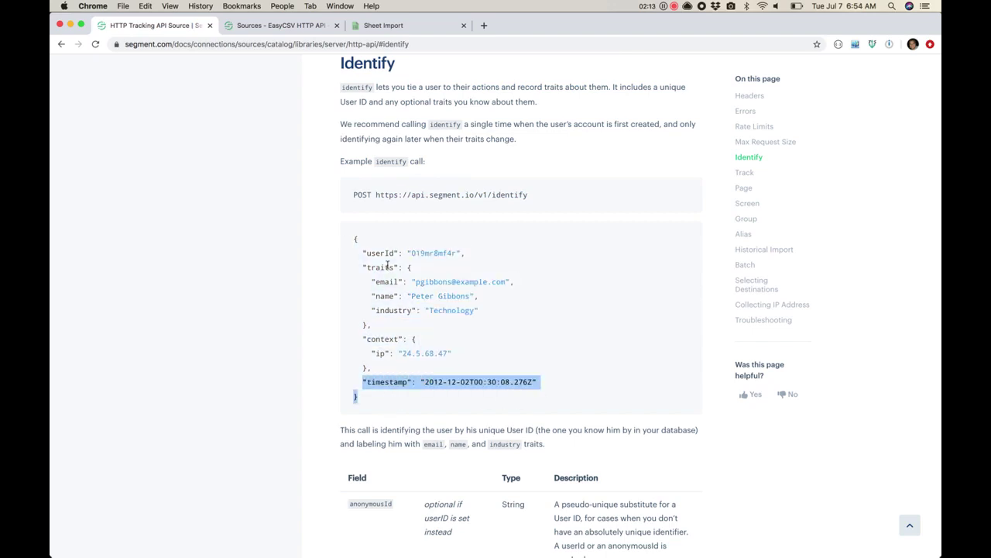
pyautogui.moveTo(364, 253); pyautogui.dragTo(467, 256)
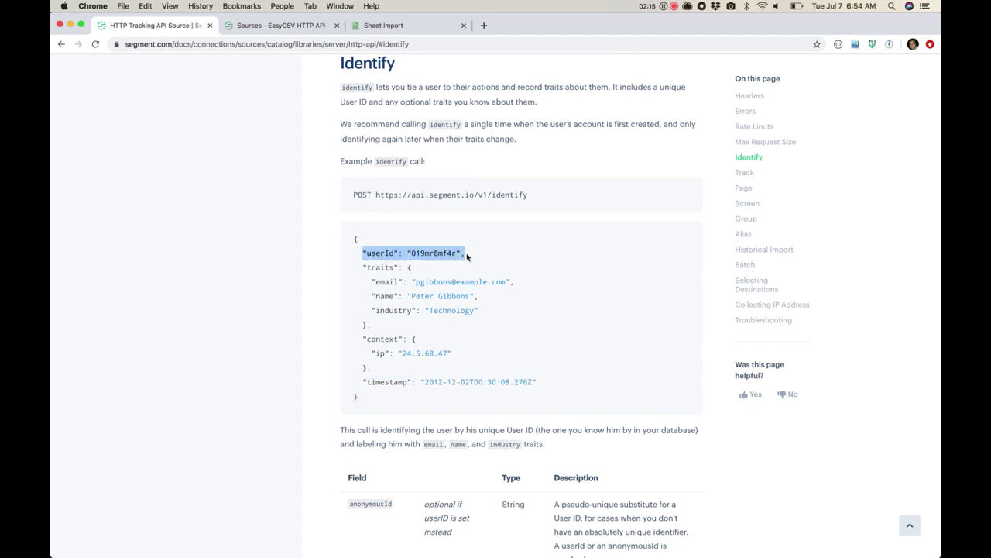
pyautogui.scroll(-3, 467, 256)
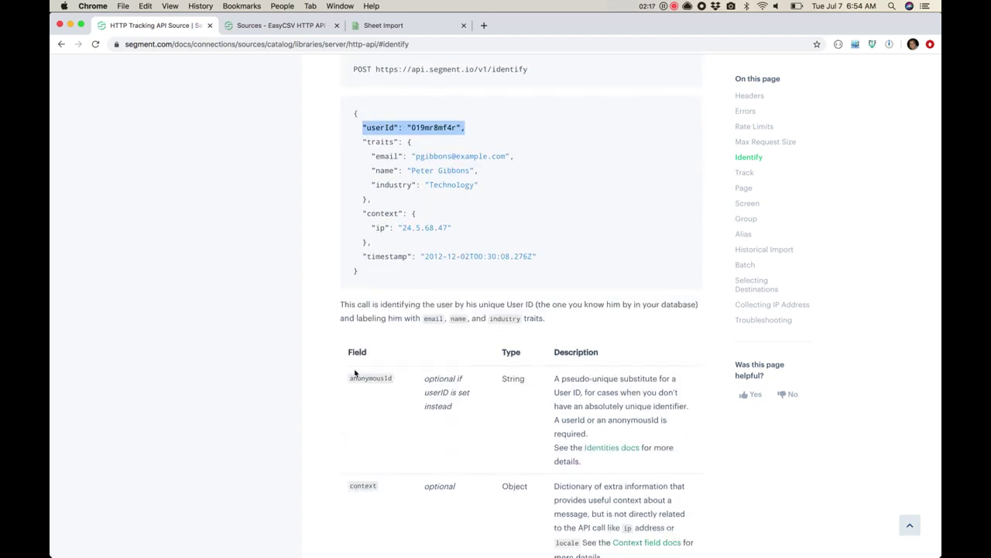
pyautogui.scroll(2, 316, 340)
pyautogui.scroll(1, 315, 340)
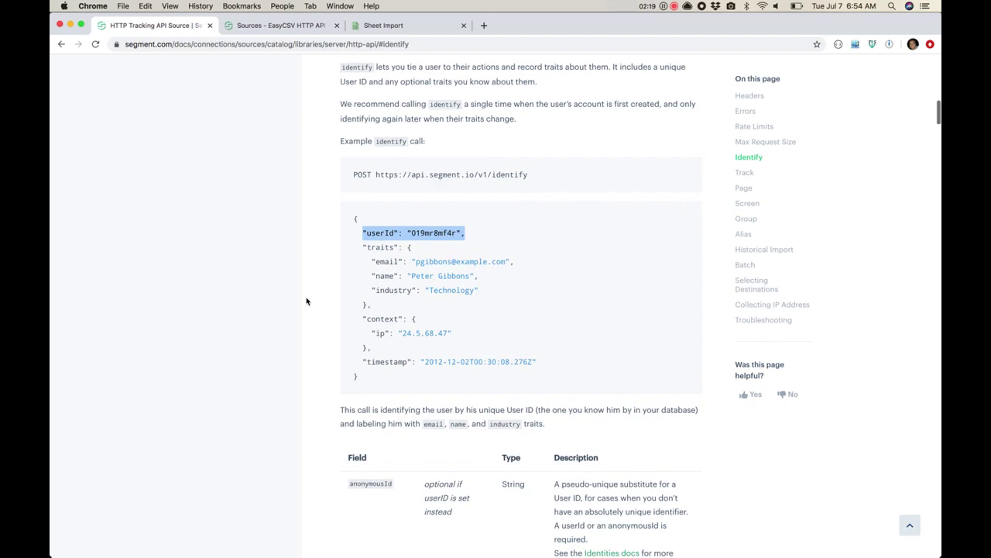
pyautogui.moveTo(373, 306); pyautogui.dragTo(361, 248)
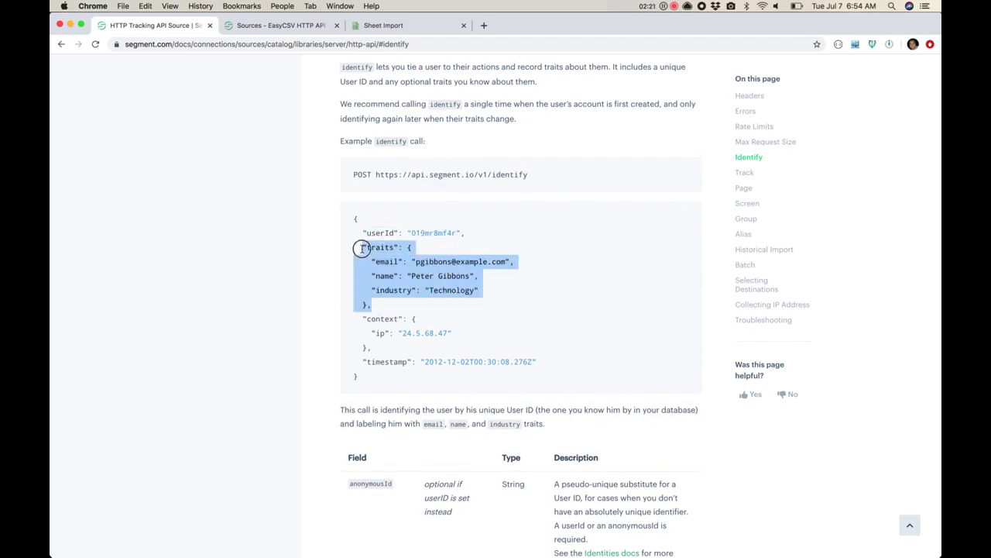
pyautogui.click(301, 280)
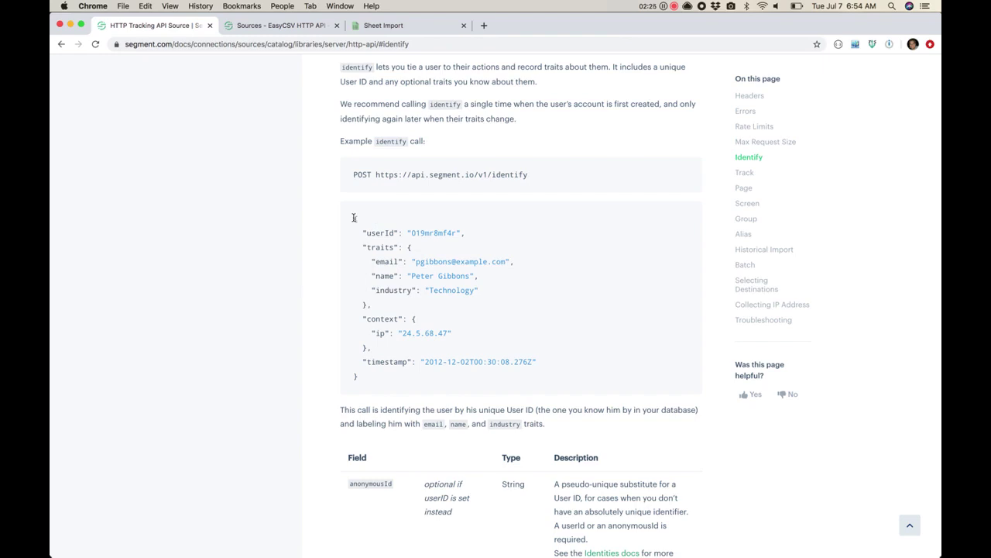
pyautogui.moveTo(355, 221); pyautogui.dragTo(365, 381)
pyautogui.click(404, 358)
# Open the EasyCSV sheet's custom JSON and examine its traits mapping, the userId placeholder and the matching userid entry in the syntax table.
pyautogui.click(374, 26)
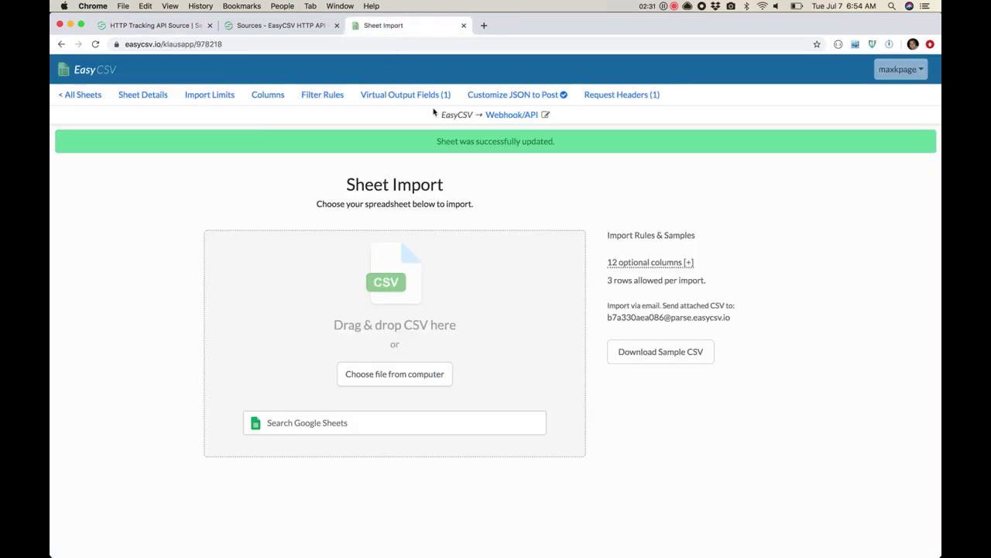
pyautogui.click(526, 102)
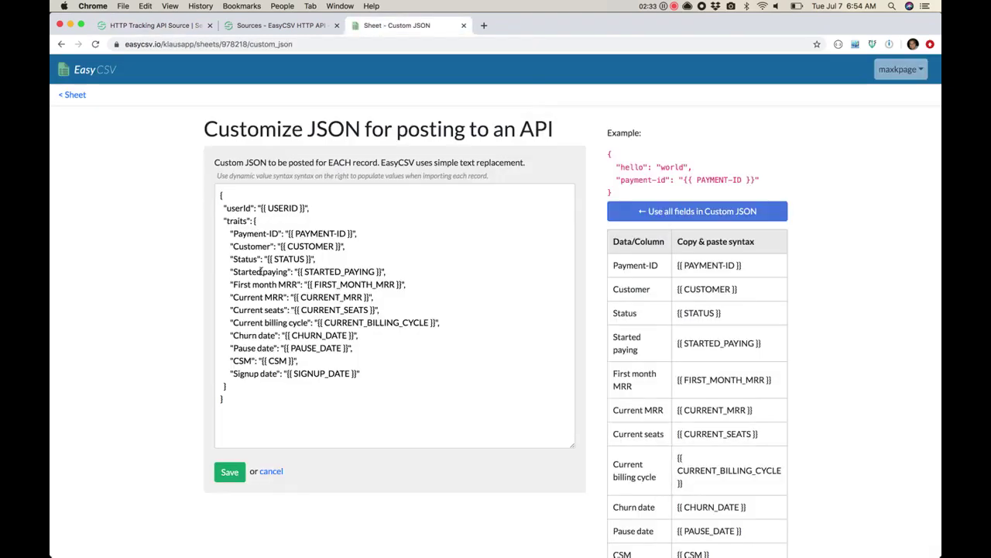
pyautogui.moveTo(230, 230); pyautogui.dragTo(377, 370)
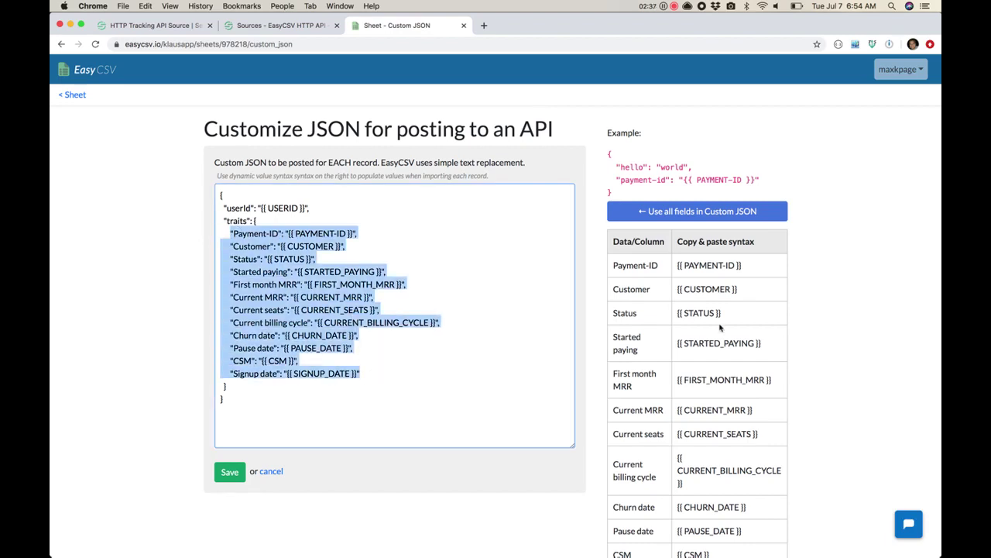
pyautogui.click(222, 204)
pyautogui.doubleClick(283, 208)
pyautogui.scroll(-2, 476, 312)
pyautogui.scroll(-3, 712, 475)
pyautogui.doubleClick(699, 442)
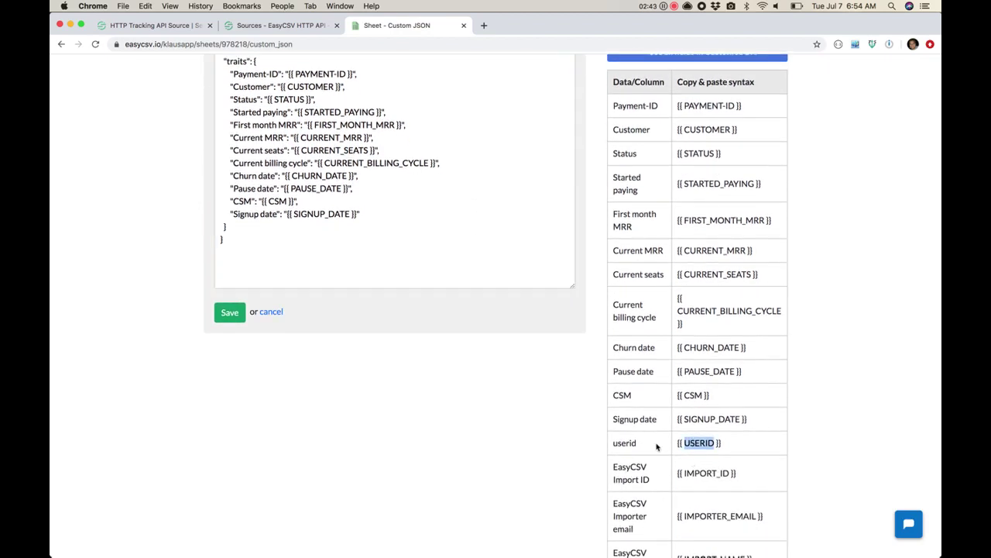
pyautogui.scroll(5, 700, 442)
# Compare the userId value in the docs' example Identify payload with the USERID placeholder in the sheet's custom JSON.
pyautogui.click(283, 25)
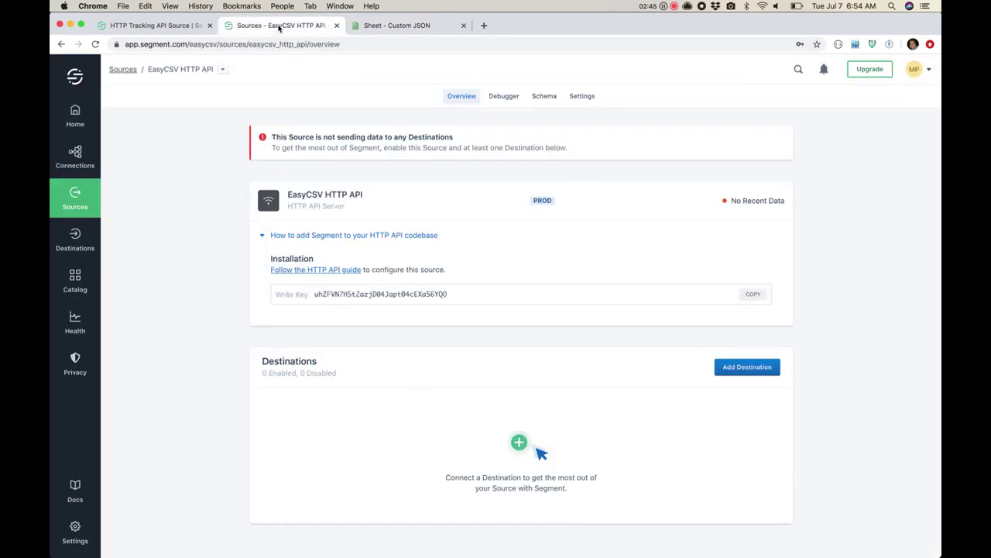
pyautogui.click(155, 25)
pyautogui.doubleClick(422, 233)
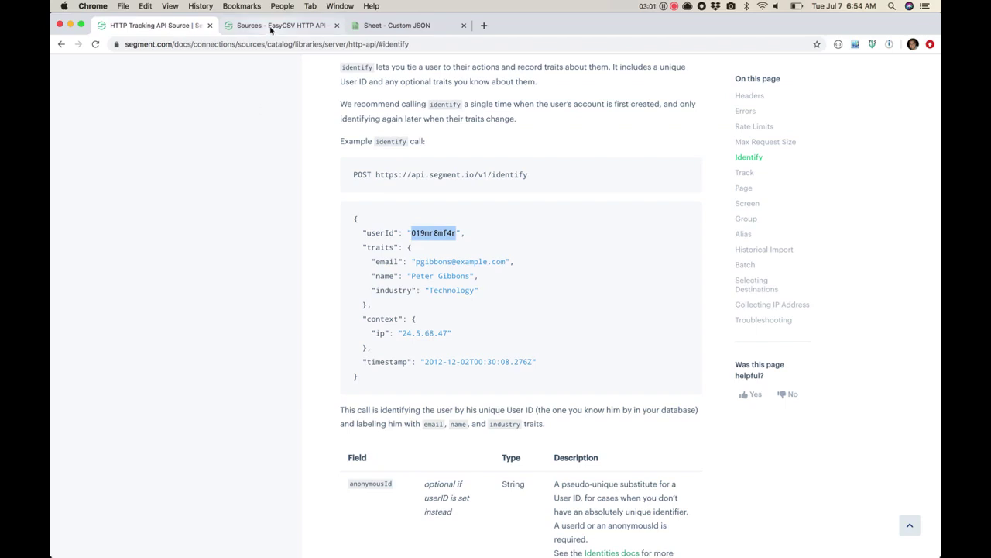
pyautogui.click(380, 28)
pyautogui.doubleClick(282, 206)
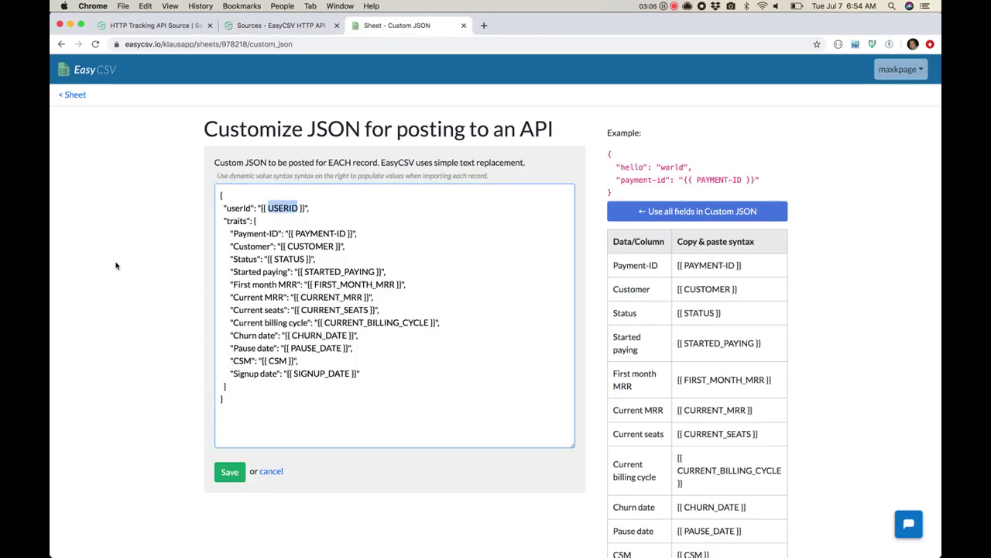
# Open the sheet's virtual output fields and check the userid field's output key and example output.
pyautogui.click(76, 96)
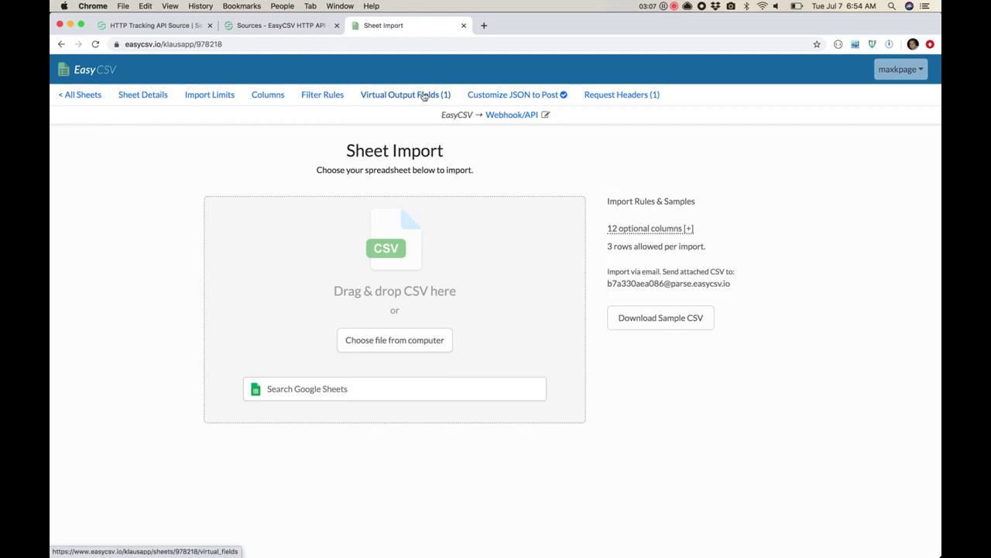
pyautogui.click(423, 95)
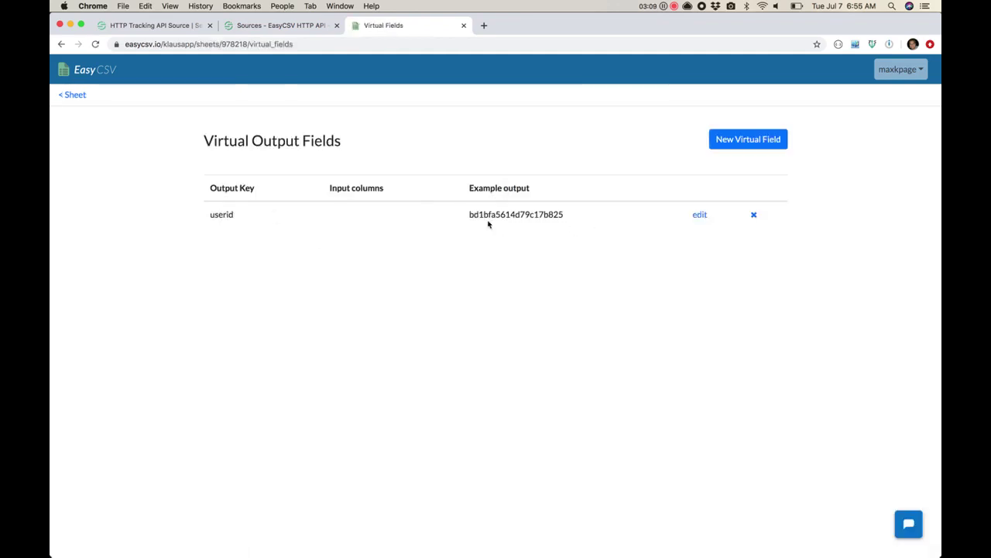
pyautogui.doubleClick(221, 215)
pyautogui.doubleClick(515, 214)
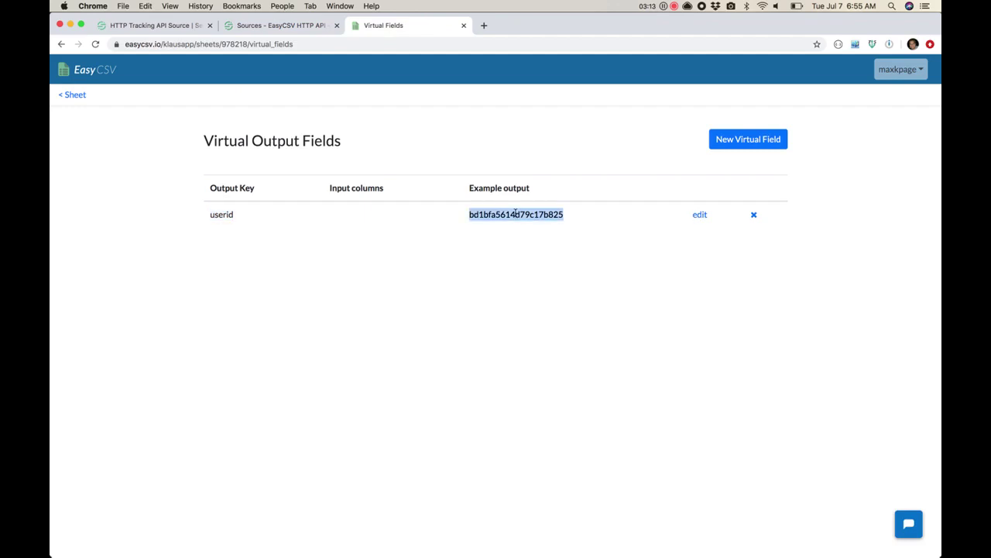
# Open the userid virtual field for editing, review its single static text value ez_random_id_10 and save the field.
pyautogui.click(699, 215)
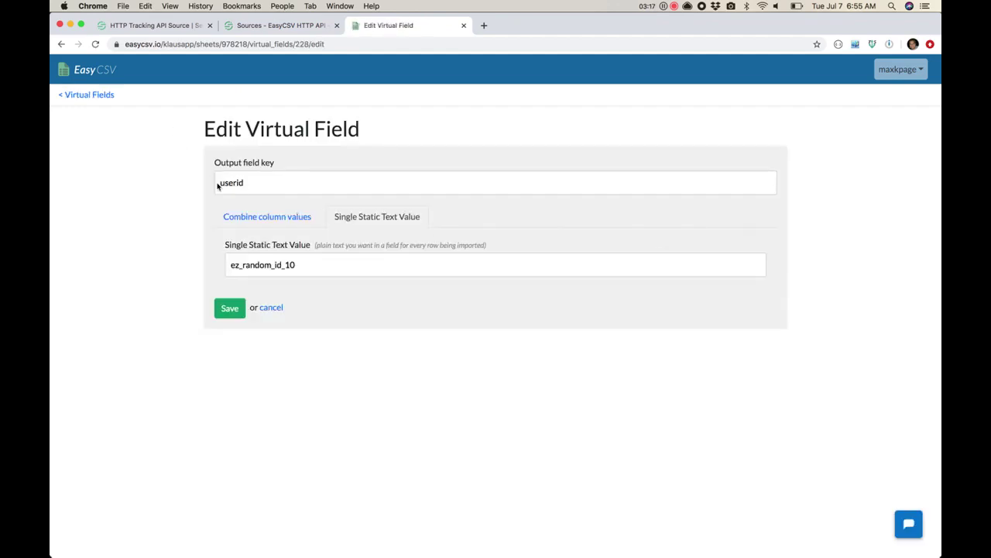
pyautogui.click(262, 217)
pyautogui.click(389, 225)
pyautogui.moveTo(231, 267)
pyautogui.mouseDown()
pyautogui.moveTo(286, 265)
pyautogui.moveTo(230, 266)
pyautogui.mouseUp()
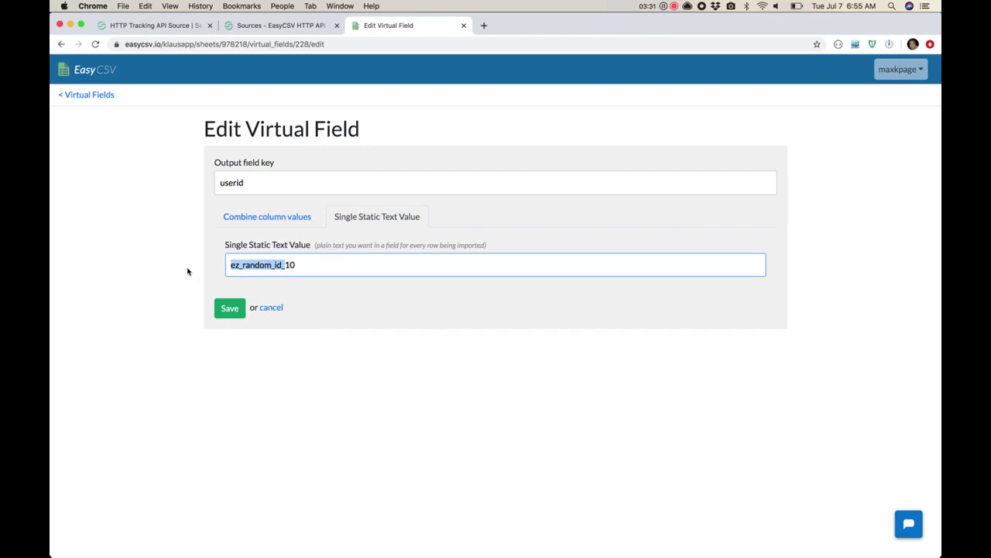
pyautogui.click(297, 265)
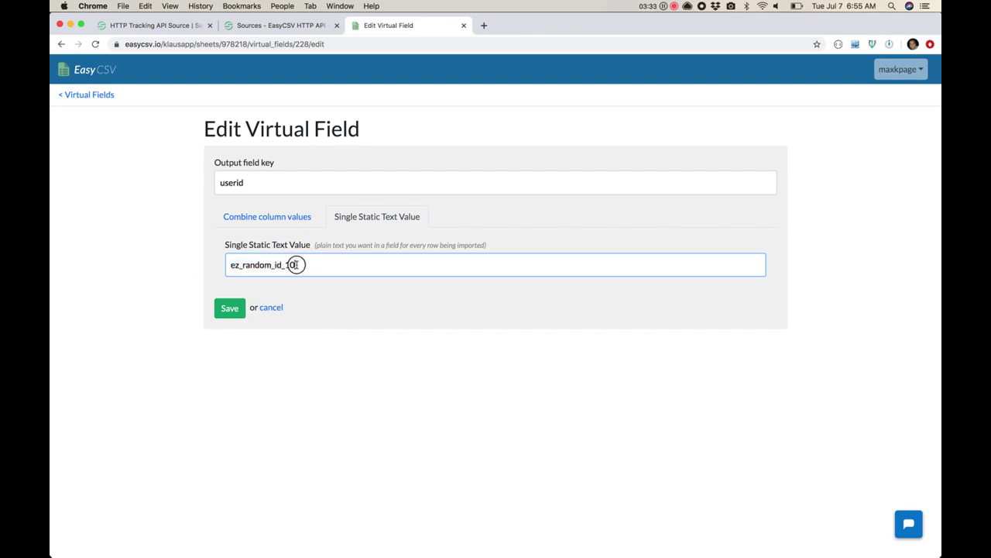
pyautogui.moveTo(297, 265); pyautogui.dragTo(286, 265)
pyautogui.click(161, 269)
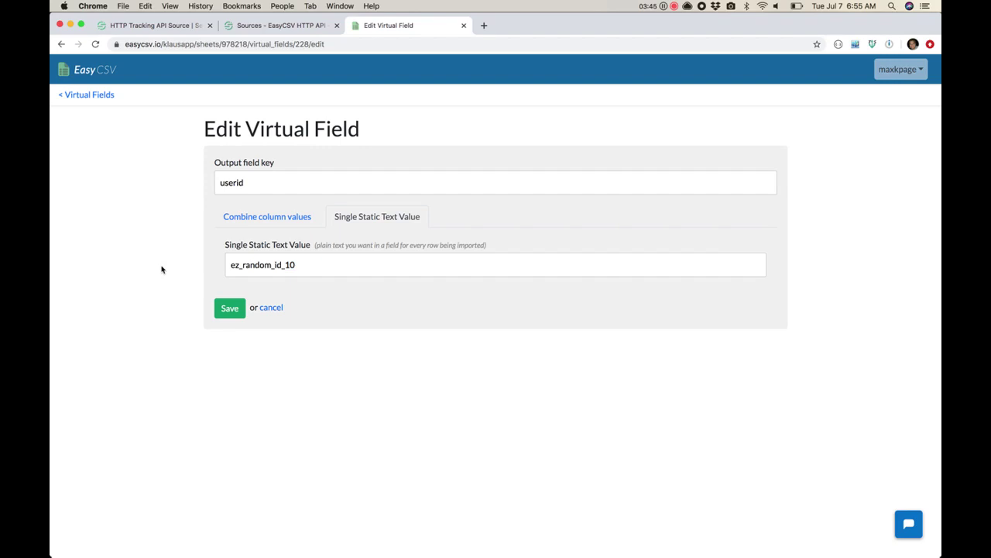
pyautogui.click(230, 308)
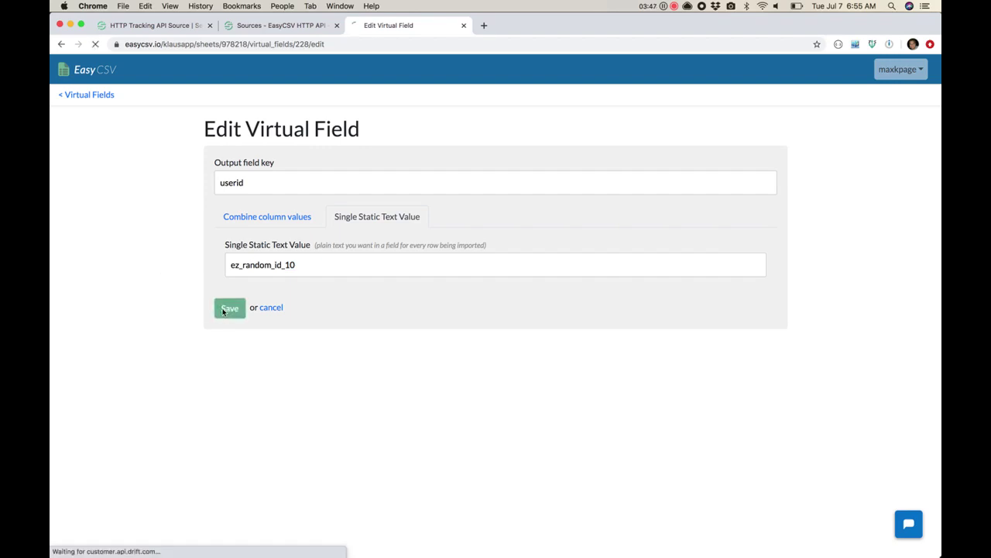
# Reopen the sheet's custom JSON, check the USERID placeholder and the trait placeholders, and save the JSON.
pyautogui.click(84, 105)
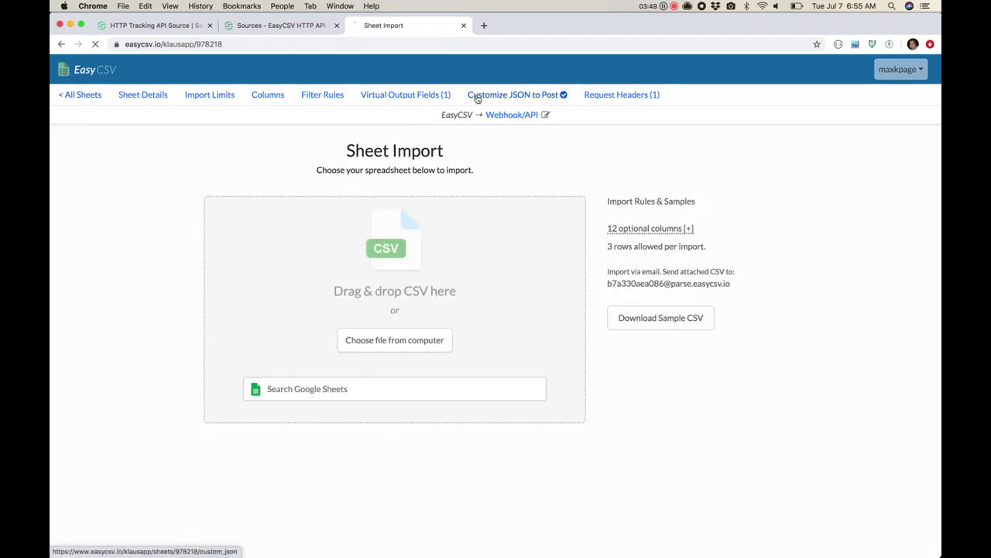
pyautogui.click(476, 99)
pyautogui.scroll(-5, 636, 450)
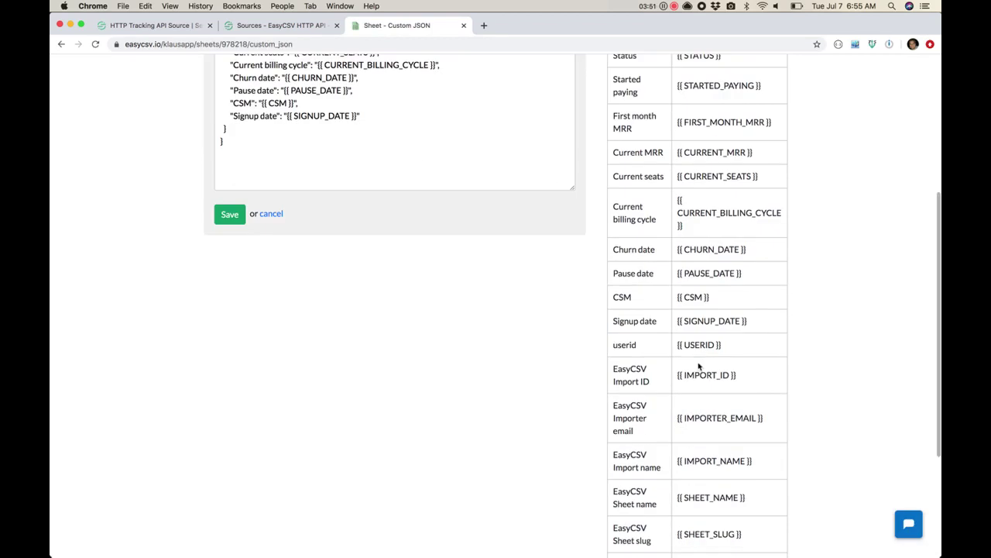
pyautogui.moveTo(725, 346); pyautogui.dragTo(686, 346)
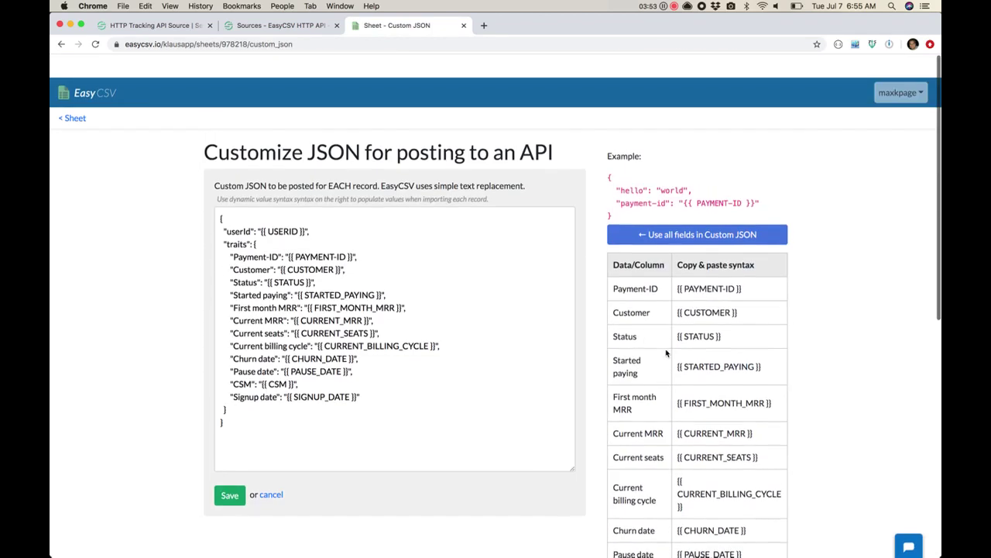
pyautogui.moveTo(256, 207); pyautogui.dragTo(306, 207)
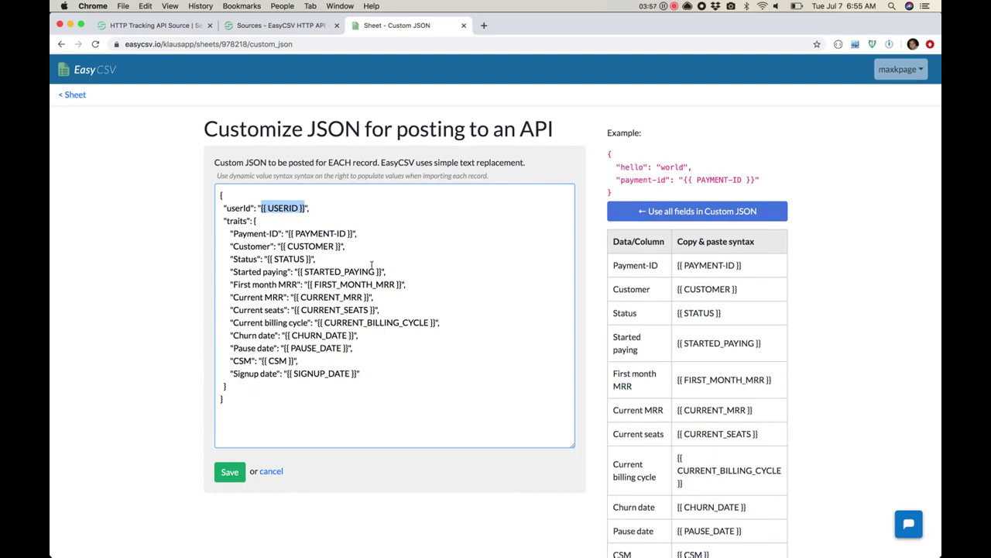
pyautogui.moveTo(288, 233); pyautogui.dragTo(375, 374)
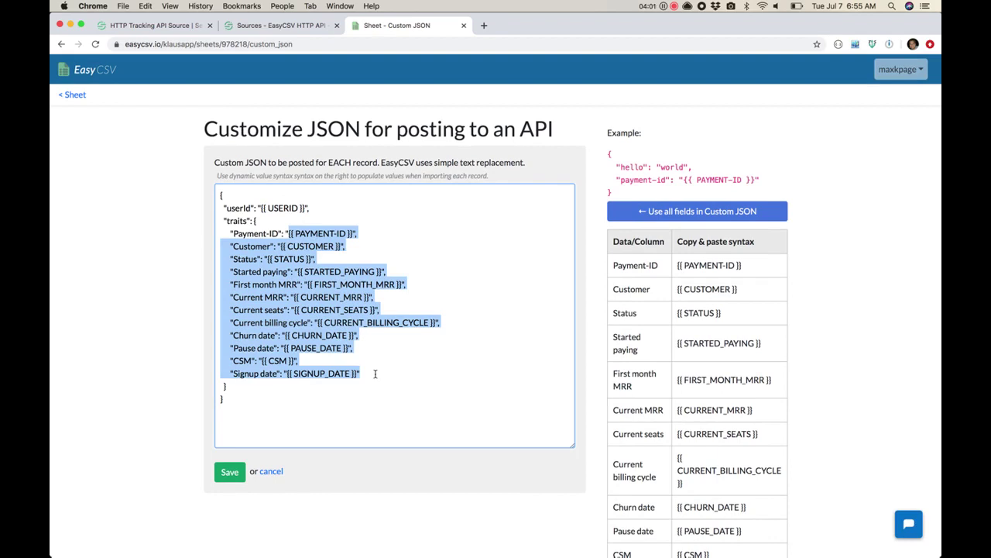
pyautogui.click(230, 471)
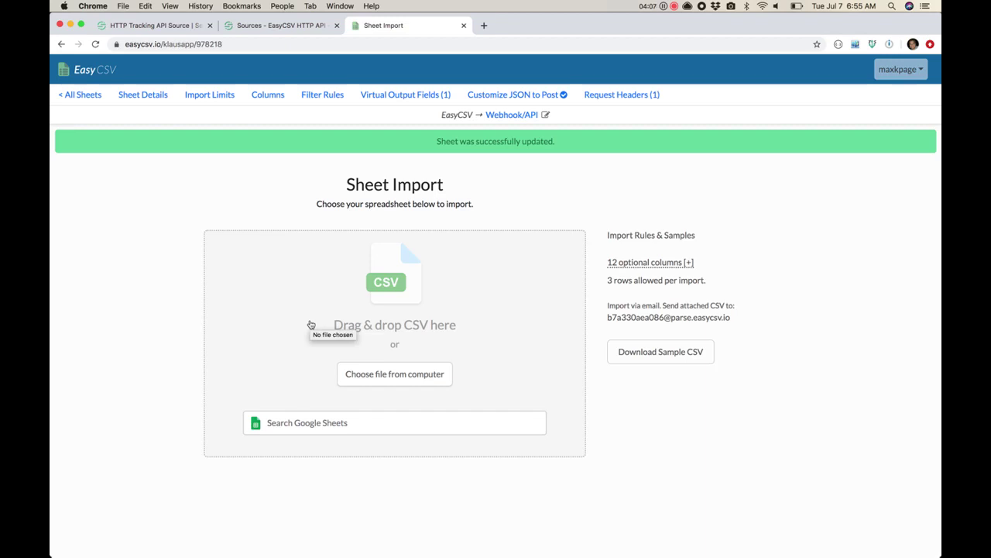
# Switch to the Segment workspace and open its connections overview.
pyautogui.click(262, 29)
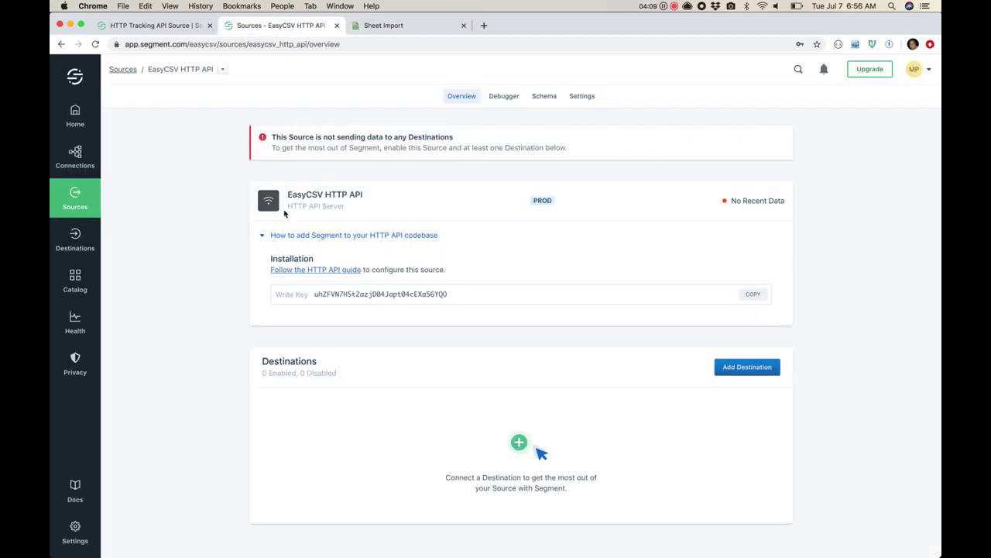
pyautogui.click(75, 156)
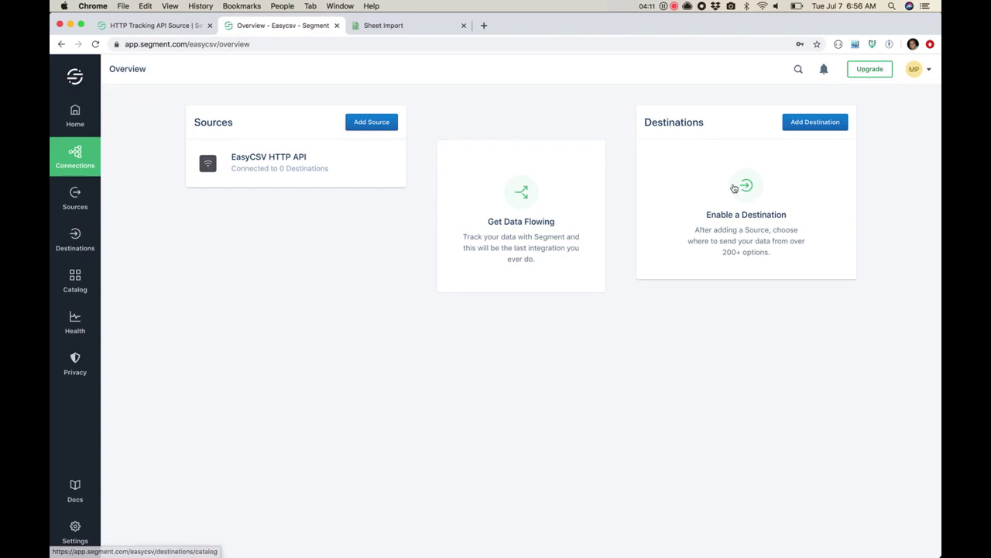